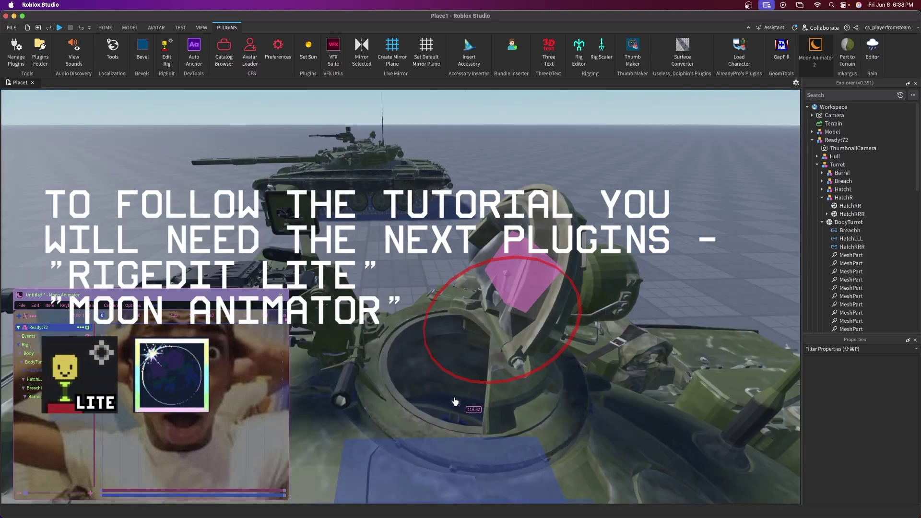
Swing the hatches and rotate the turret of the finished Readyt72 rig to demonstrate its joints.
left_click_drag(455, 401, 533, 409)
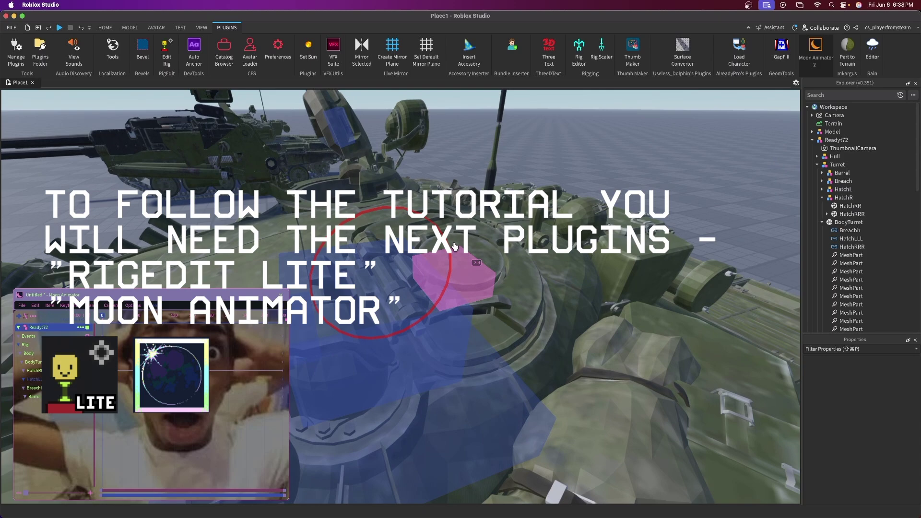
left_click_drag(432, 297, 352, 261)
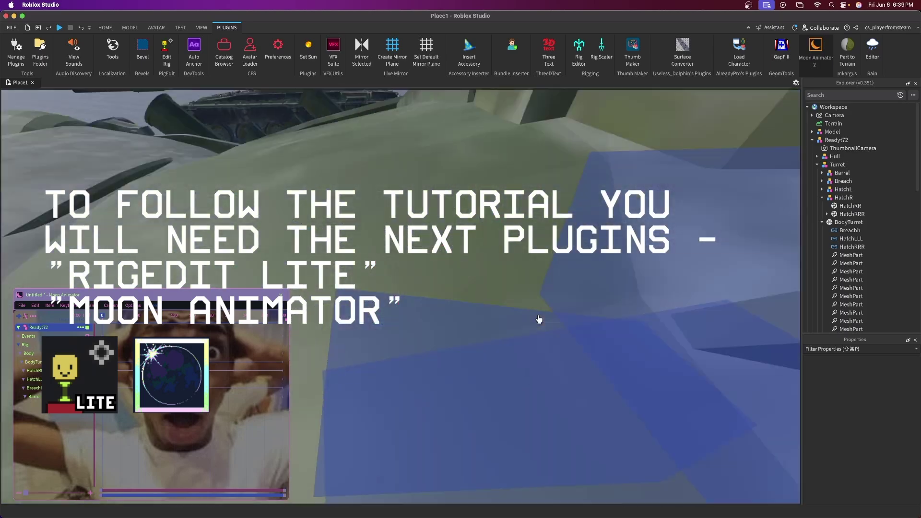
scroll(539, 320, "up", 3)
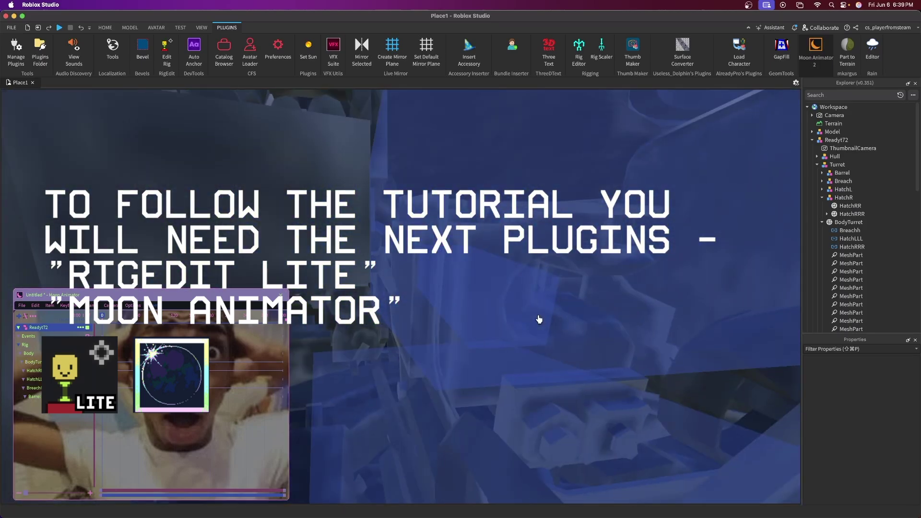
left_click(425, 395)
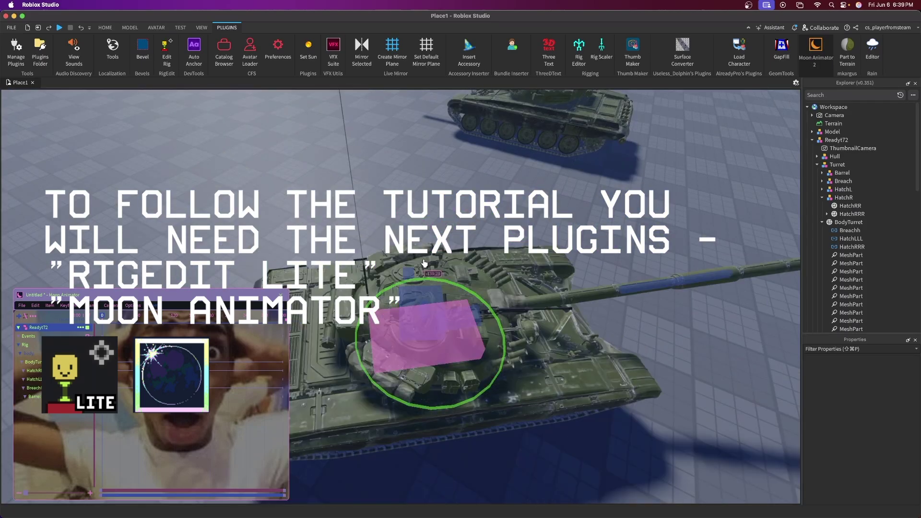
left_click_drag(429, 263, 399, 359)
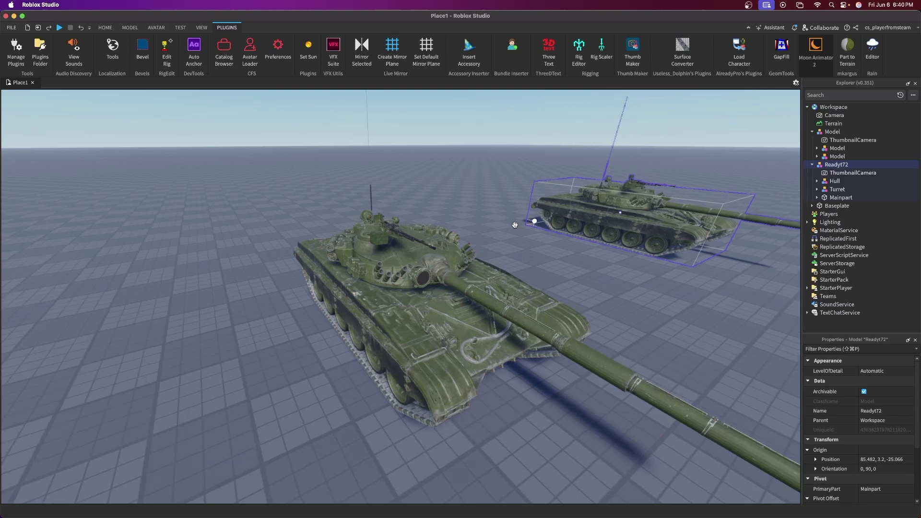
Inspect the two tanks in the scene from several sides and select the unrigged tank model.
left_click(463, 226)
right_click_drag(463, 225, 535, 225)
key("a")
key("w")
key("d")
key("q")
key("s")
key("a")
key("e")
key("w")
key("w")
key("f")
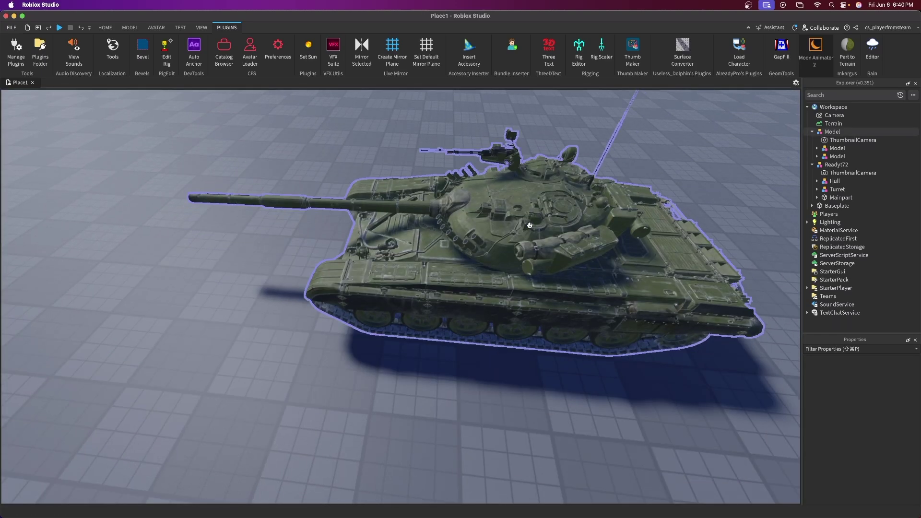
left_click(531, 250)
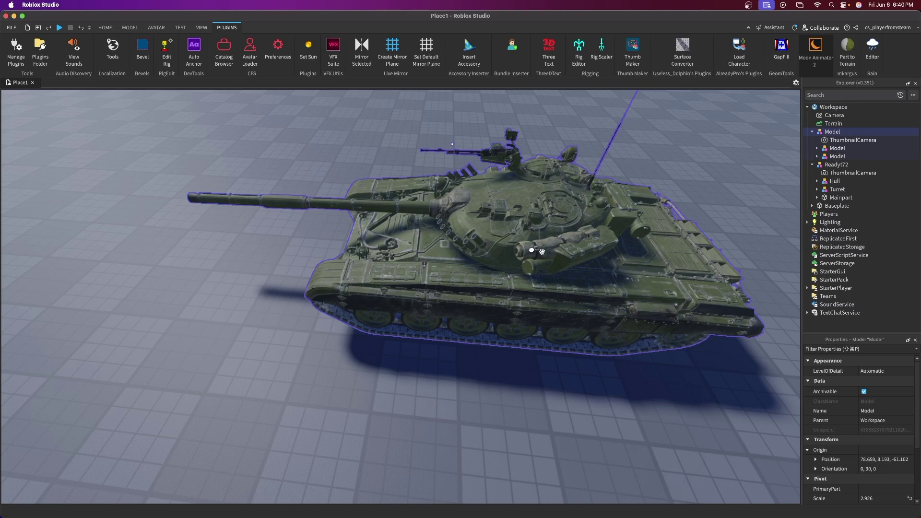
Check which section of the unrigged tank each of its two sub-models contains.
left_click(833, 151)
left_click(833, 156)
left_click(833, 150)
left_click(833, 155)
left_click(834, 150)
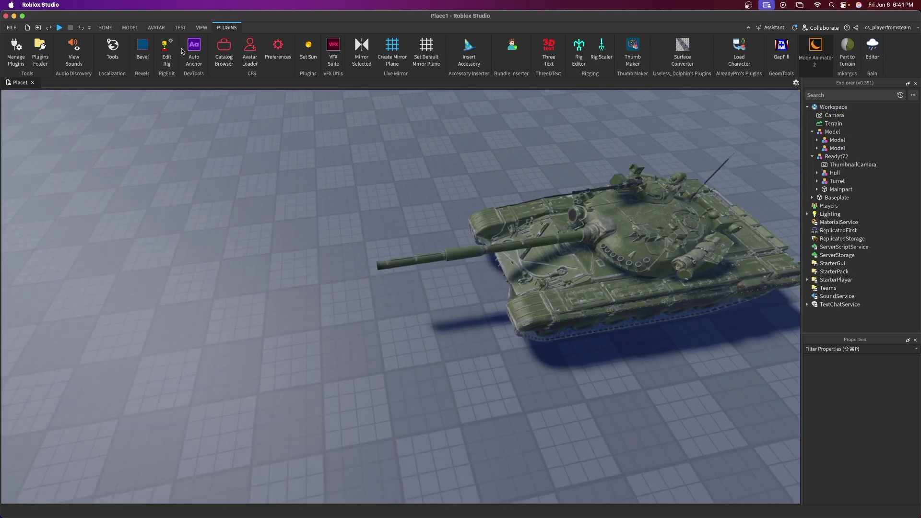
Insert a block part in front of the unrigged tank and stretch it into a wide slab.
left_click(128, 28)
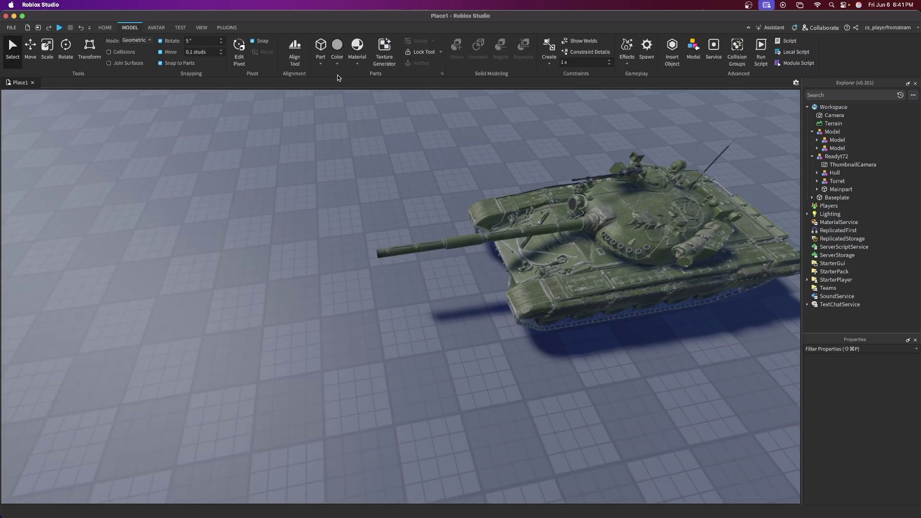
key("w")
key("a")
left_click(322, 54)
key("super+3")
key("a")
right_click_drag(430, 276, 430, 277)
key("a")
left_click_drag(438, 278, 387, 265)
left_click_drag(517, 297, 599, 316)
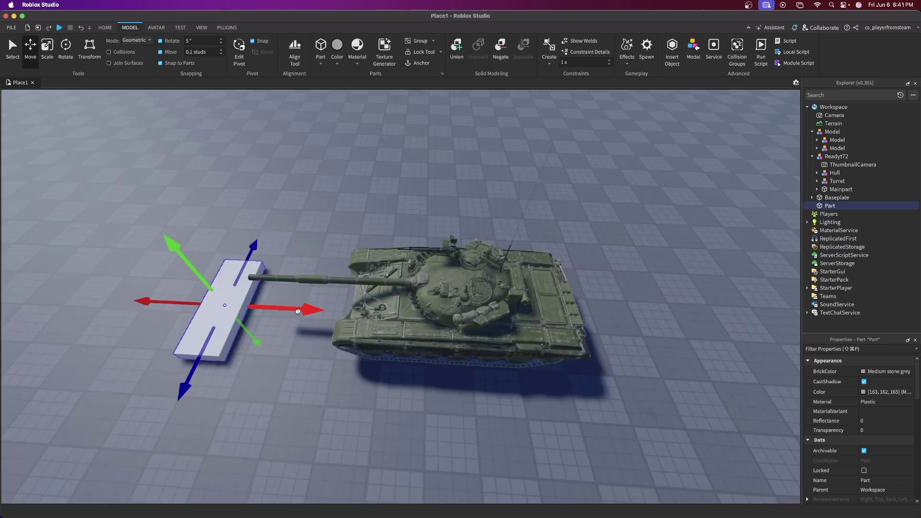
Move the block part onto the tank and scale it until it encloses the hull and turret.
left_click_drag(298, 312, 520, 327)
key("super+3")
key("a")
right_click_drag(518, 334, 498, 370)
left_click_drag(455, 370, 458, 373)
key("a")
left_click(451, 343)
key("a")
right_click_drag(450, 344, 506, 324)
left_click_drag(520, 315, 561, 338)
key("a")
right_click_drag(561, 338, 506, 328)
left_click_drag(521, 319, 421, 303)
left_click_drag(567, 301, 577, 230)
key("a")
right_click_drag(577, 230, 547, 238)
left_click_drag(547, 236, 555, 235)
key("super+shift+z")
key("a")
right_click_drag(555, 234, 489, 243)
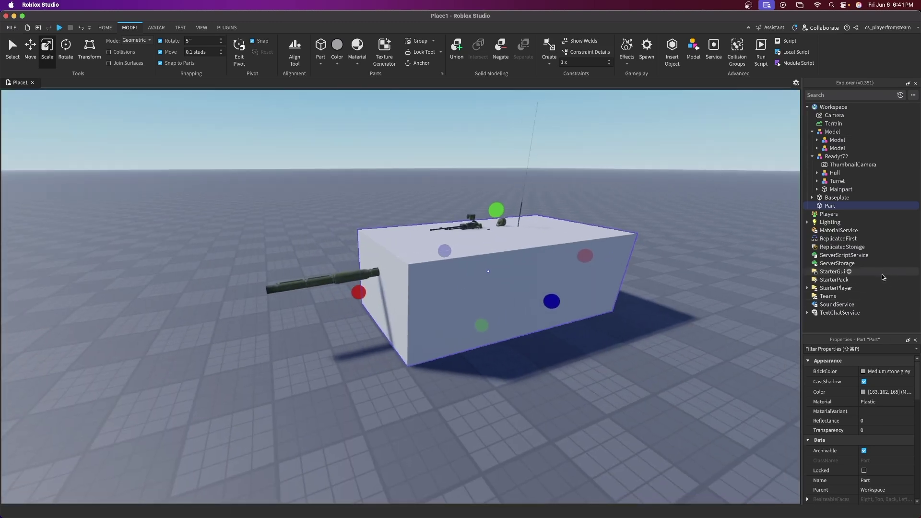
Set the enclosing part's transparency to 1 and select the part.
left_click(891, 431)
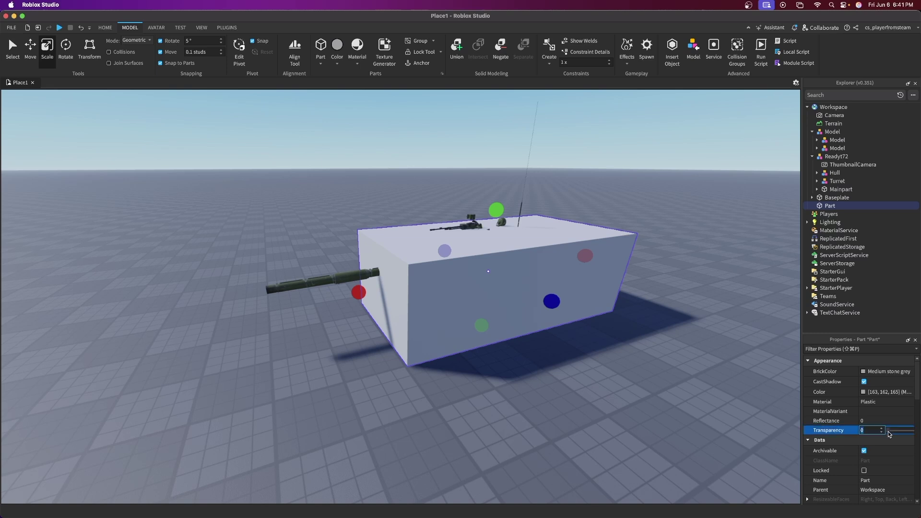
left_click_drag(888, 433, 916, 425)
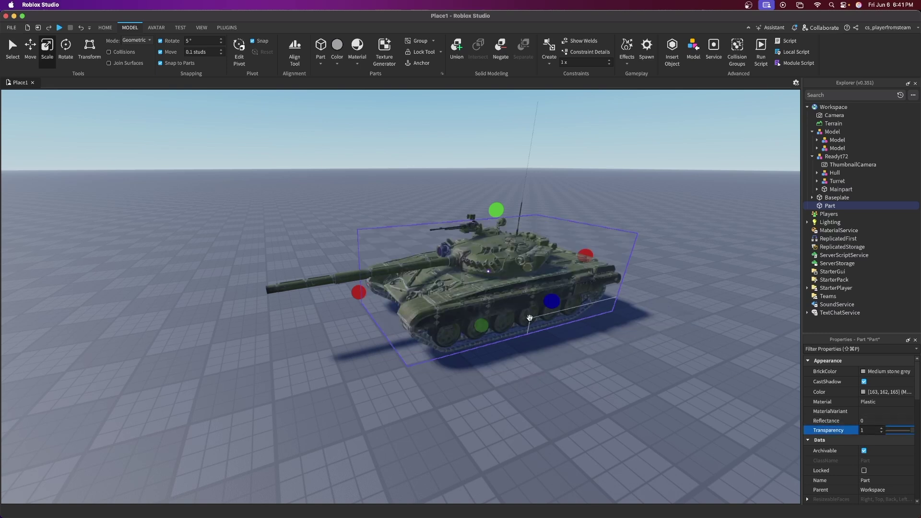
left_click(829, 215)
left_click(829, 205)
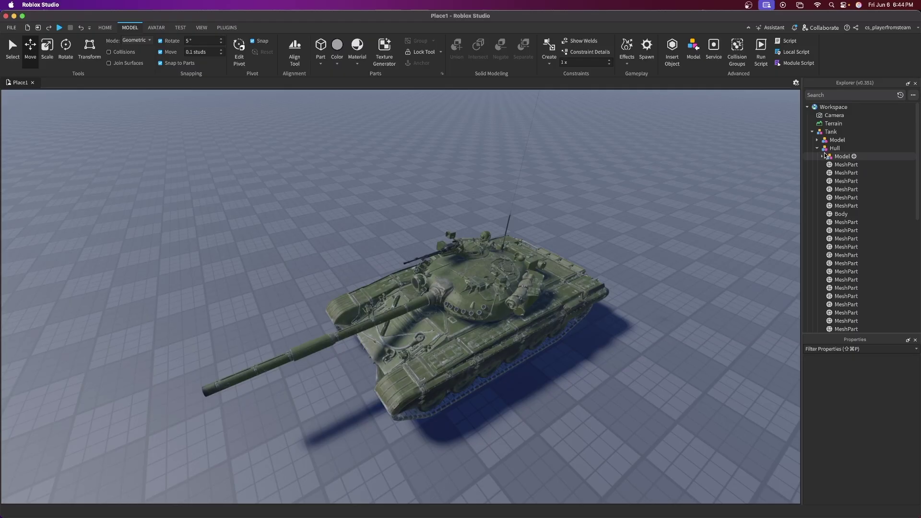
Assign MainPart as the Tank model's PrimaryPart.
left_click(817, 149)
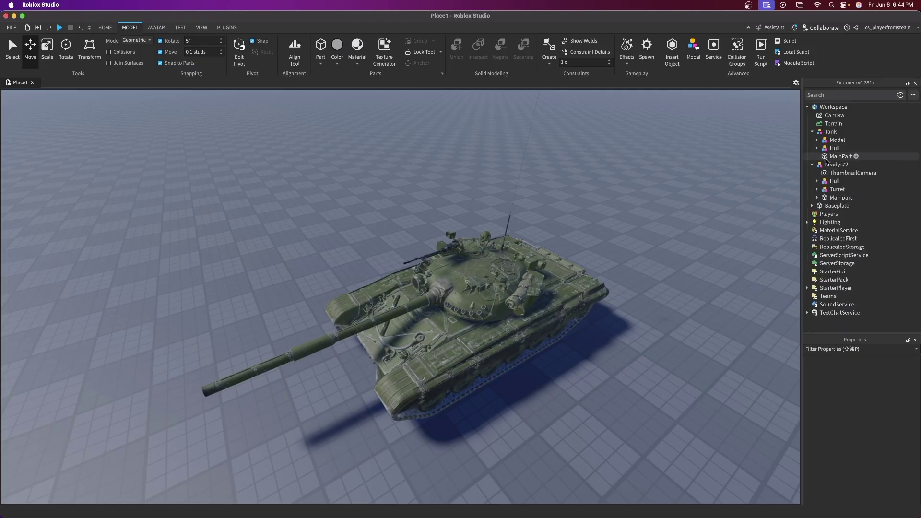
left_click(826, 160)
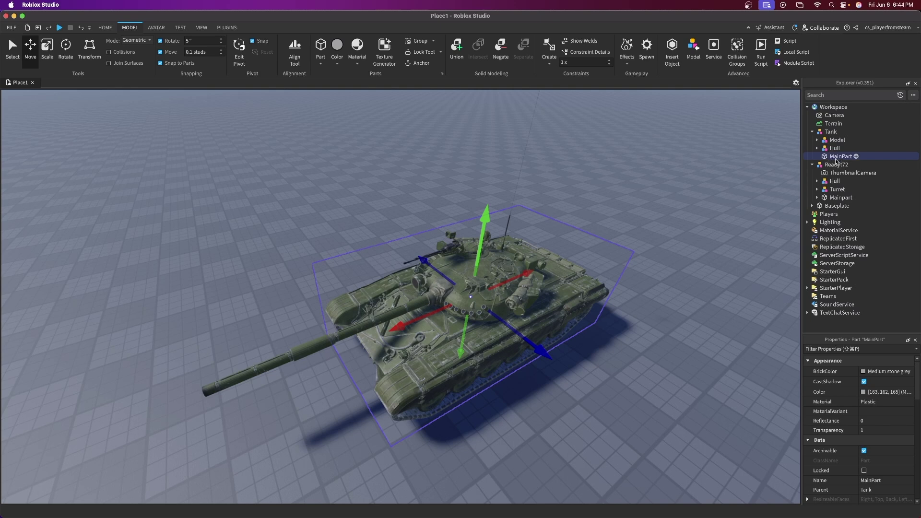
left_click(832, 132)
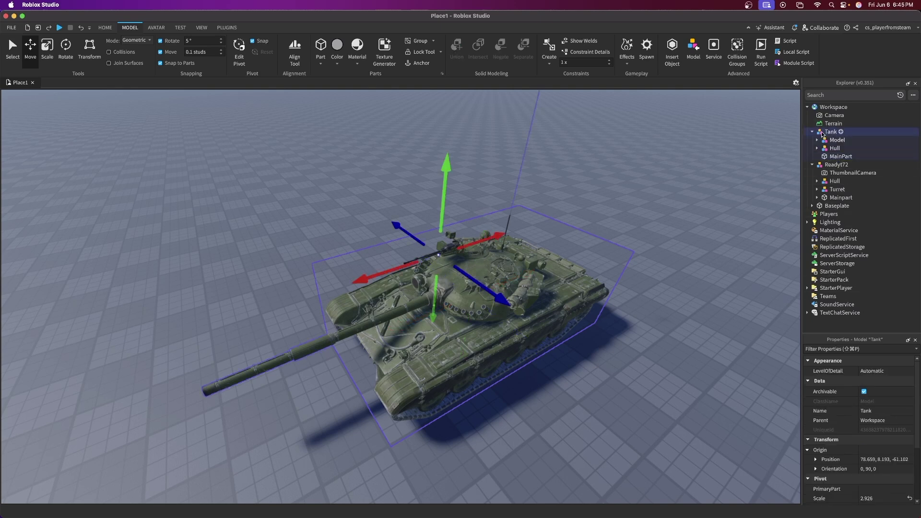
scroll(897, 404, "down", 3)
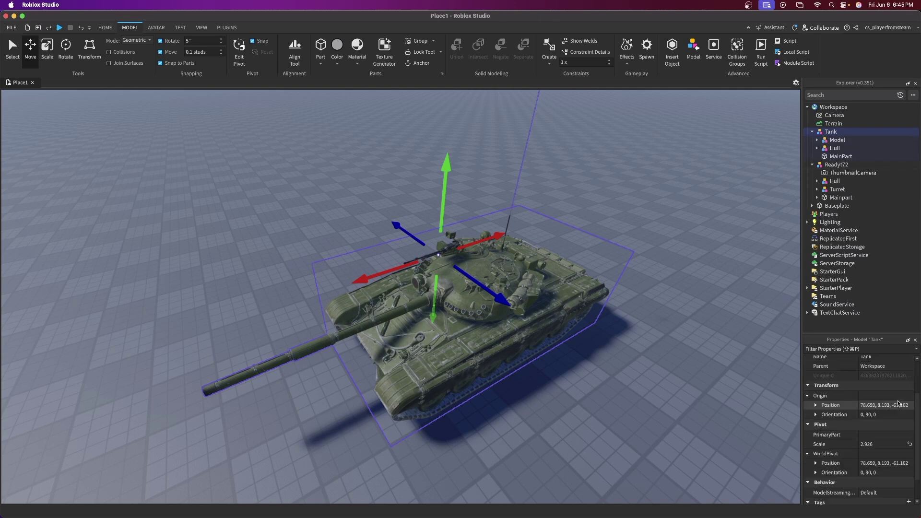
left_click(873, 432)
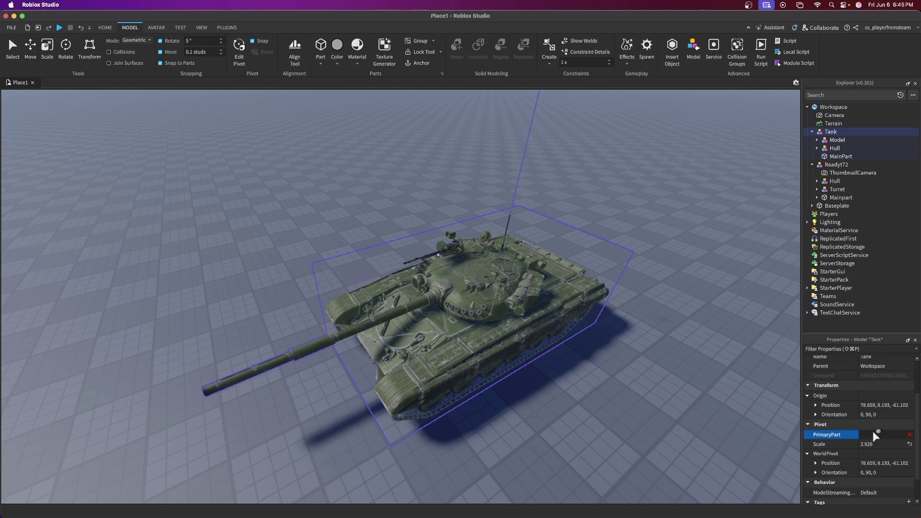
left_click(837, 158)
left_click(568, 288)
left_click(634, 207)
right_click_drag(634, 207, 635, 207)
left_click(570, 307)
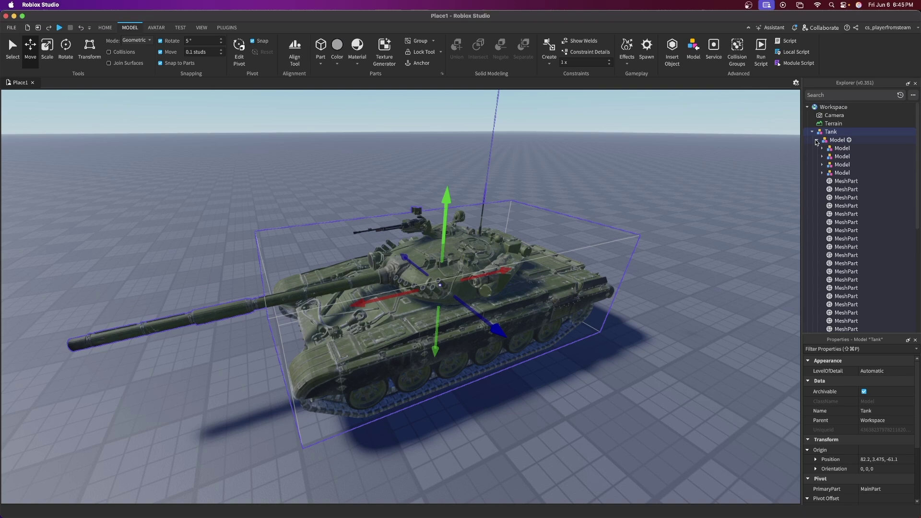
Examine the Hull model and its individual mesh parts to identify which section of the tank each one is.
left_click(816, 141)
left_click(828, 147)
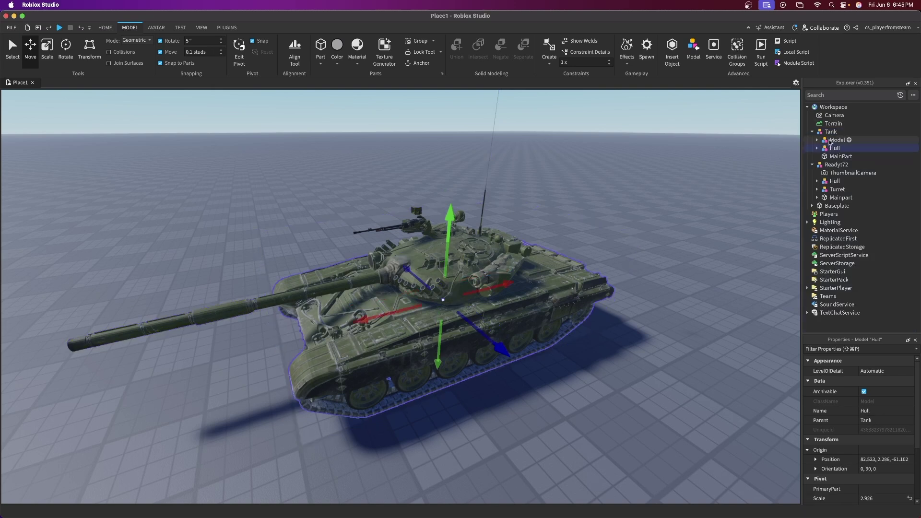
left_click(683, 152)
scroll(718, 154, "up", 2)
left_click(831, 149)
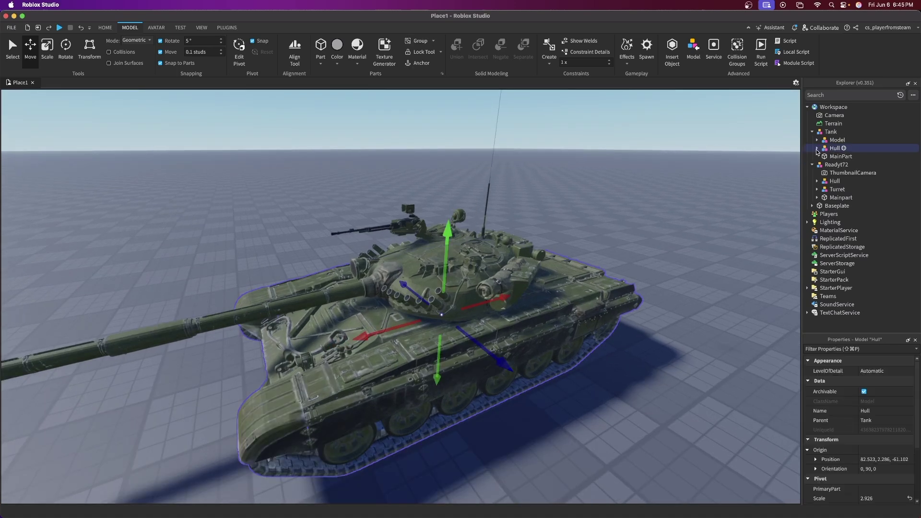
left_click(817, 149)
left_click(834, 165)
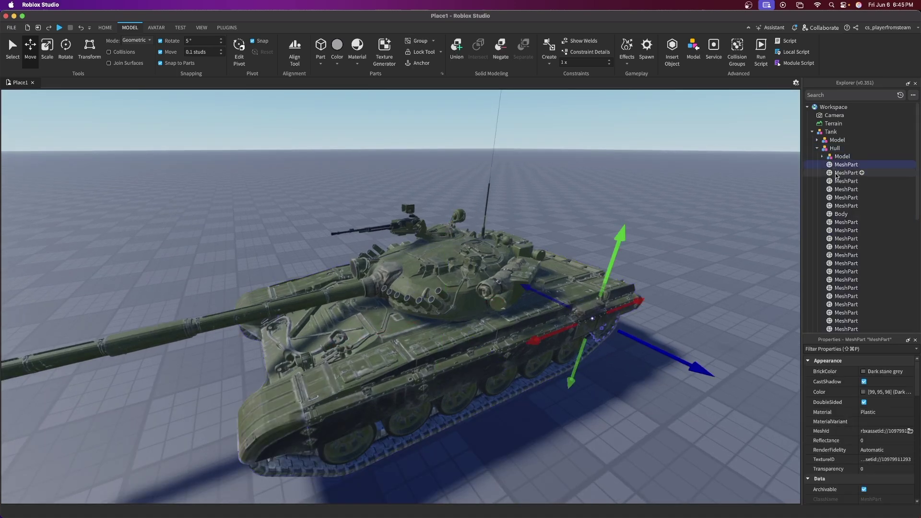
left_click(835, 173)
left_click(837, 182)
left_click(838, 194)
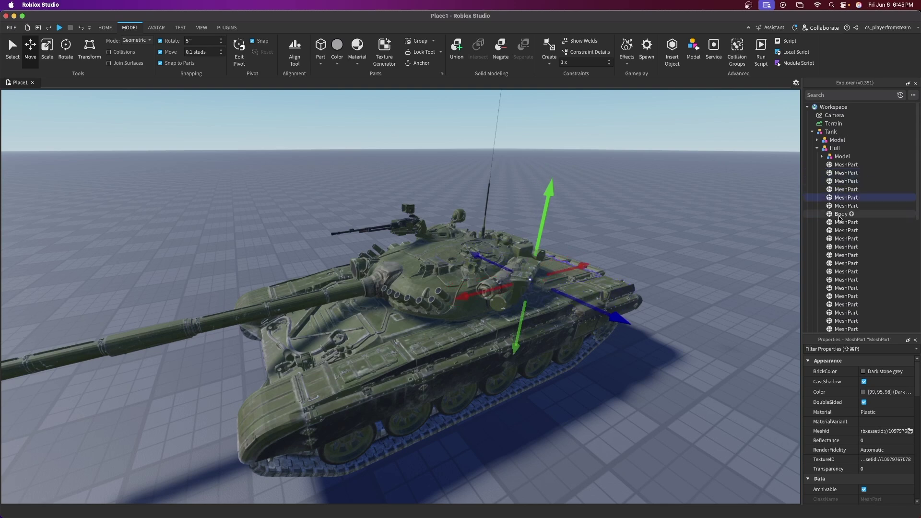
Lift the Body mesh above the tank to show what it covers, and undo the move.
left_click(841, 214)
left_click_drag(448, 263, 453, 120)
key("a")
right_click_drag(548, 146, 546, 148)
key("super+z")
left_click(604, 156)
right_click_drag(603, 157, 606, 157)
left_click(835, 214)
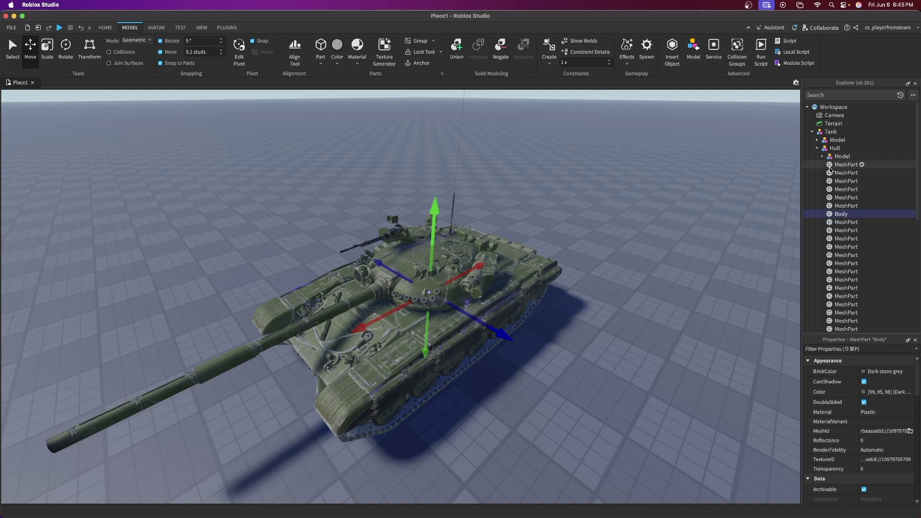
Lift the DriverHatch mesh out of the hull to show what it is, and undo the move.
scroll(829, 175, "down", 10)
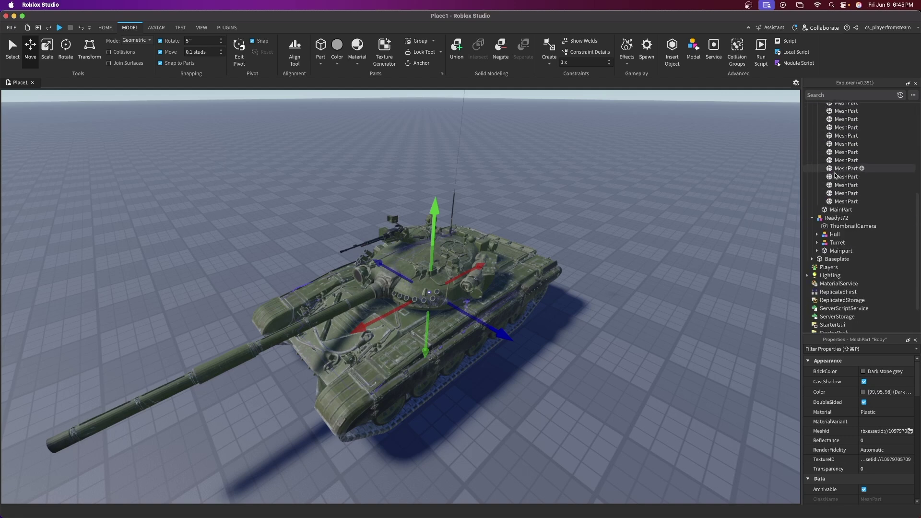
double_click(845, 197)
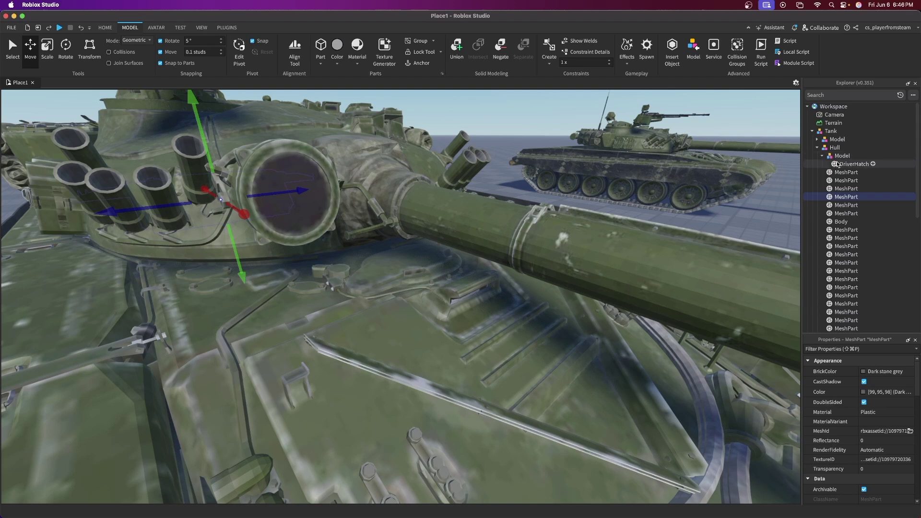
left_click(837, 164)
mouse_move(399, 216)
left_mouse_down()
mouse_move(401, 230)
mouse_move(401, 143)
mouse_move(411, 118)
left_mouse_up()
mouse_move(555, 186)
right_mouse_down()
mouse_move(586, 226)
mouse_move(618, 204)
right_mouse_up()
key("super+z")
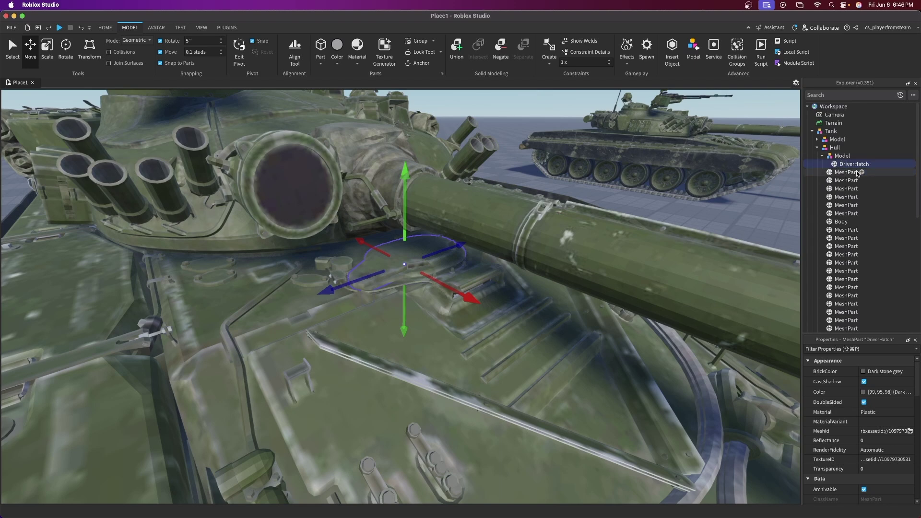
Rename the sub-model inside Hull as DriverHatch and the mesh it contains as DriverHatchM.
left_click(835, 157)
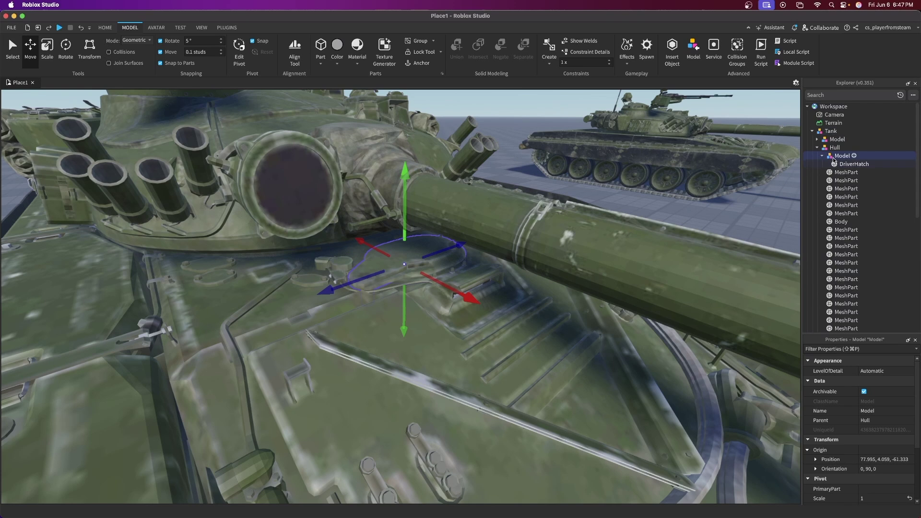
left_click(837, 158)
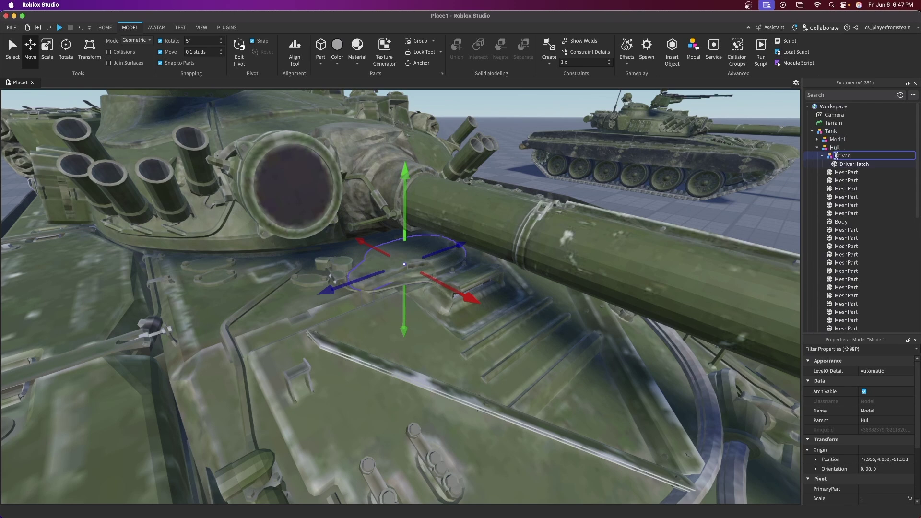
key("Return")
left_click(859, 164)
left_click(875, 164)
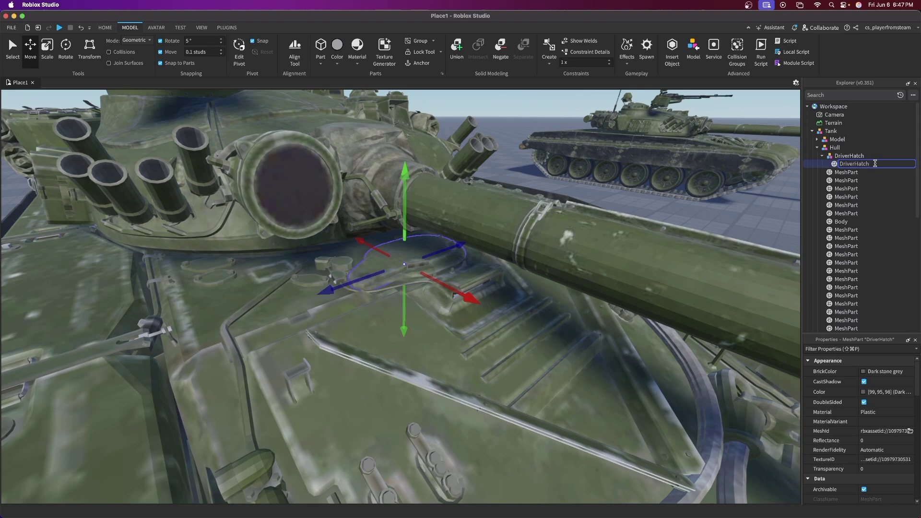
type("DriverHatchM")
key("Return")
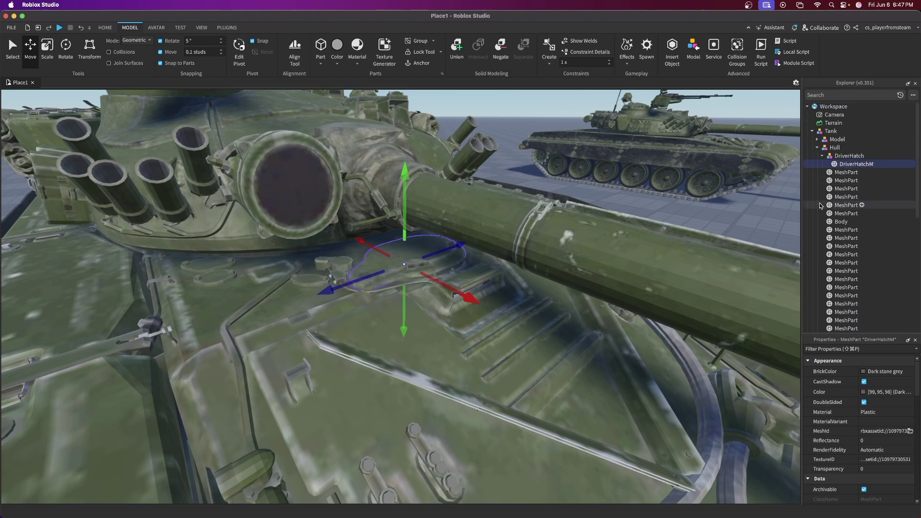
Focus the view on the Tank model and open Moon Animator's Easy Weld tool in its whole-model welding mode.
left_click(649, 198)
left_click(830, 131)
key("f")
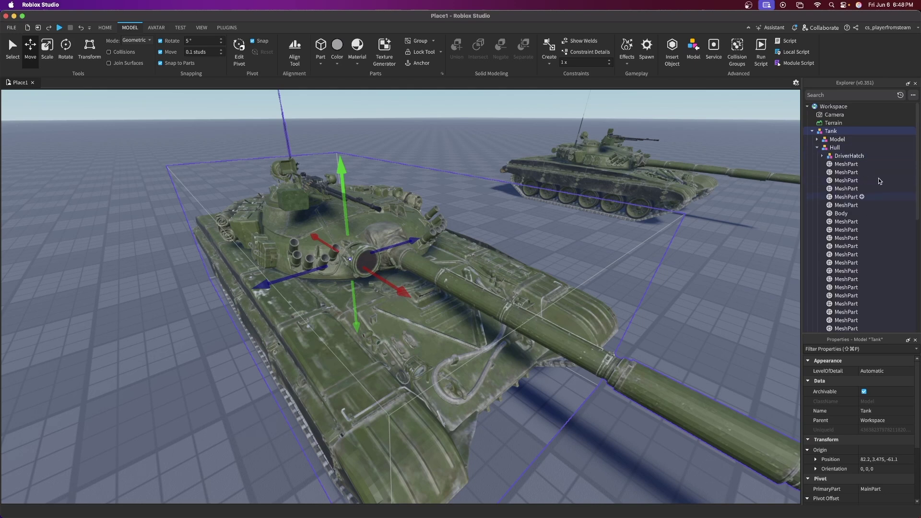
left_click(227, 28)
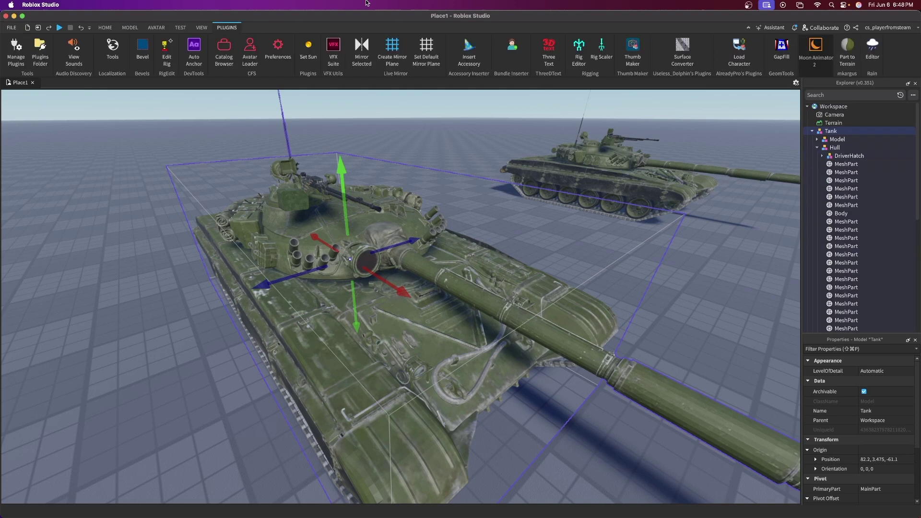
left_click(820, 48)
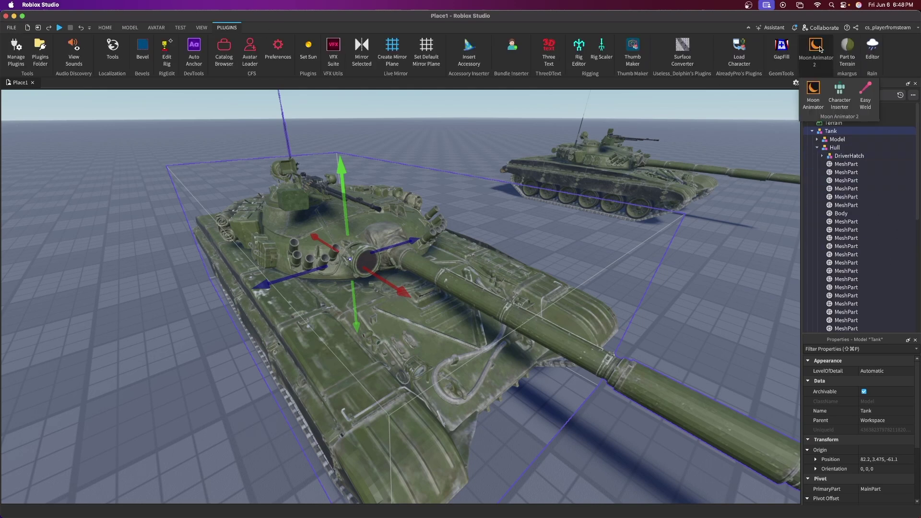
left_click(865, 95)
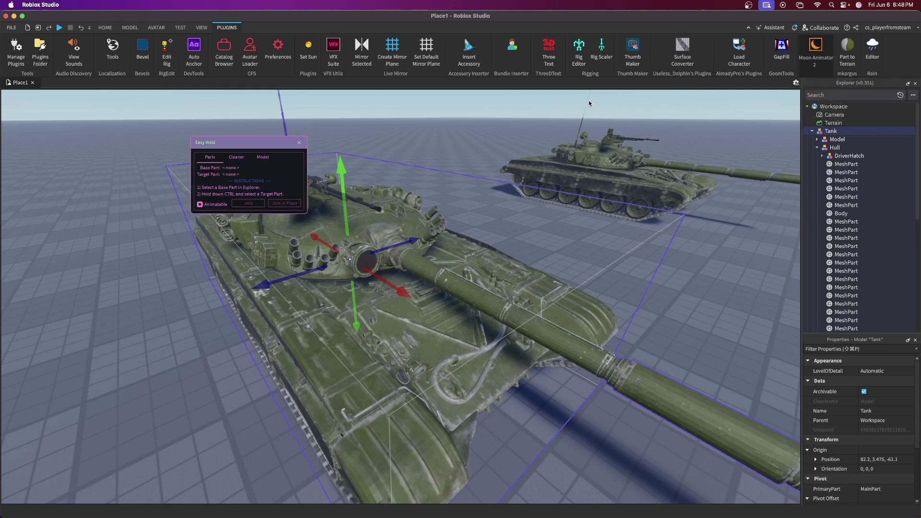
left_click(259, 157)
left_click_drag(260, 147, 525, 136)
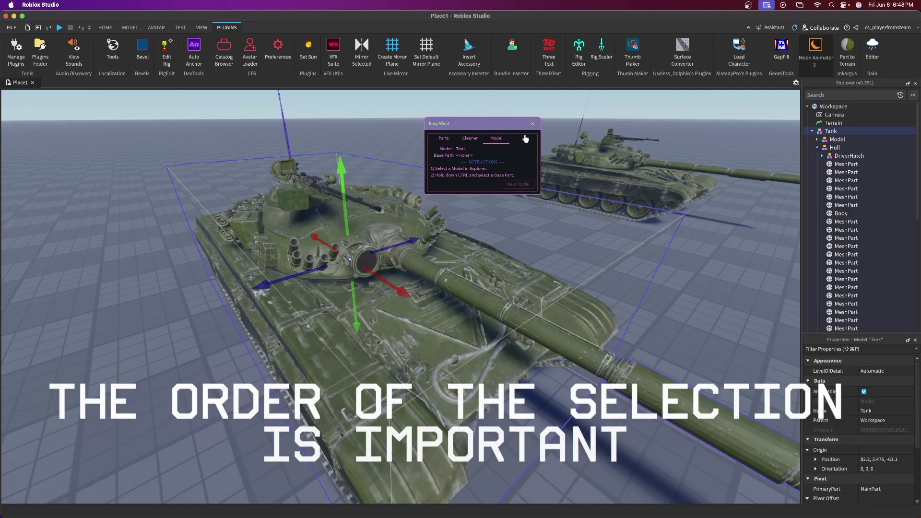
Weld the whole Hull model using its Body mesh as the base part.
left_click(834, 147)
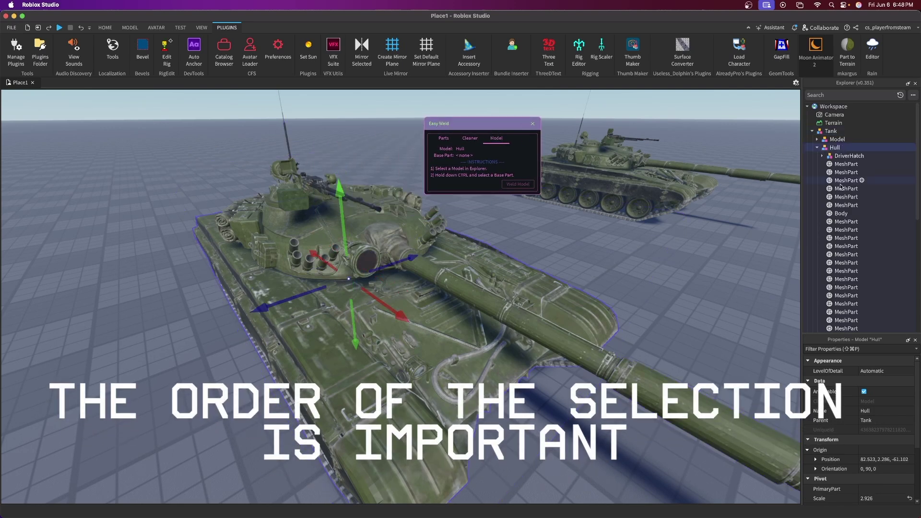
left_click(836, 214, "ctrl")
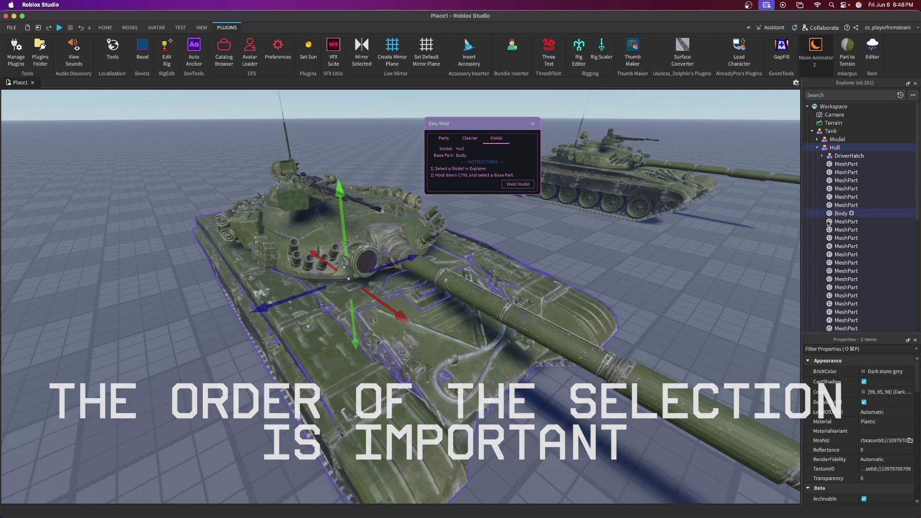
left_click(517, 186)
scroll(876, 199, "up", 10)
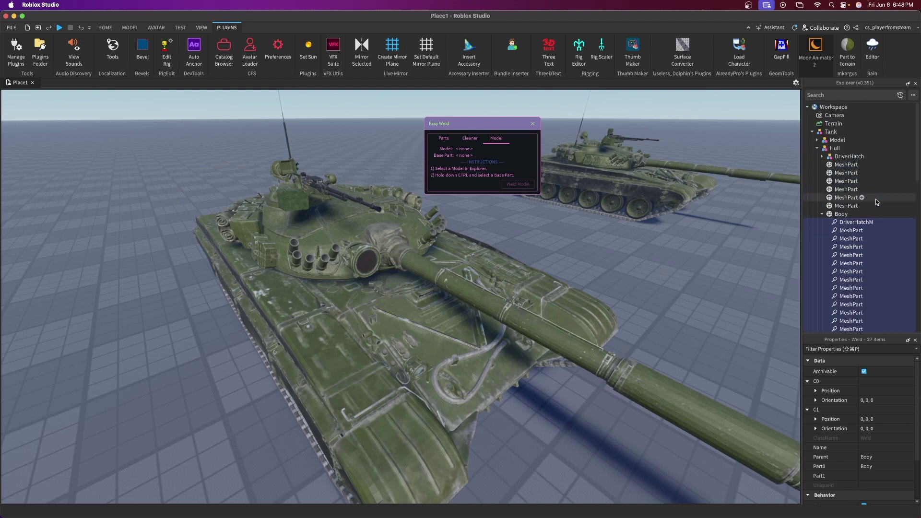
Replace the DriverHatchM weld under Body with an animatable in-place joint from Body to DriverHatchM, and close Easy Weld.
left_click(839, 223)
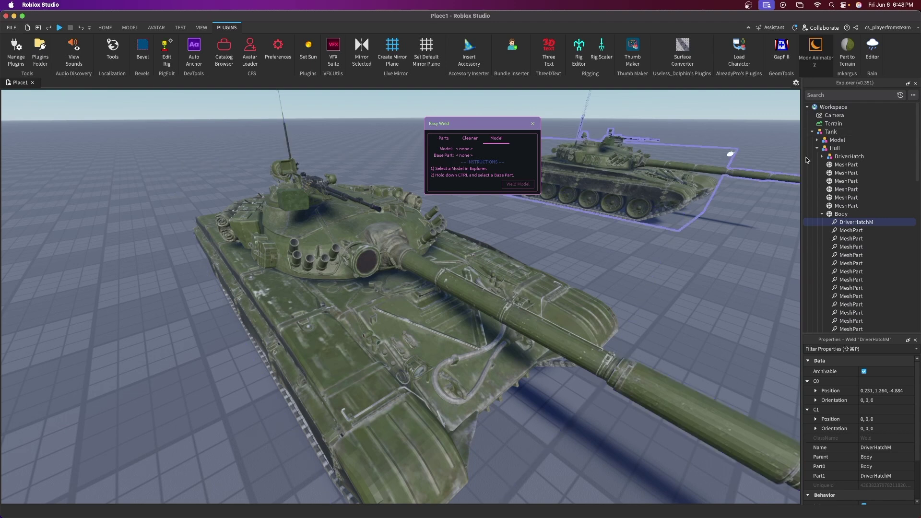
key("Delete")
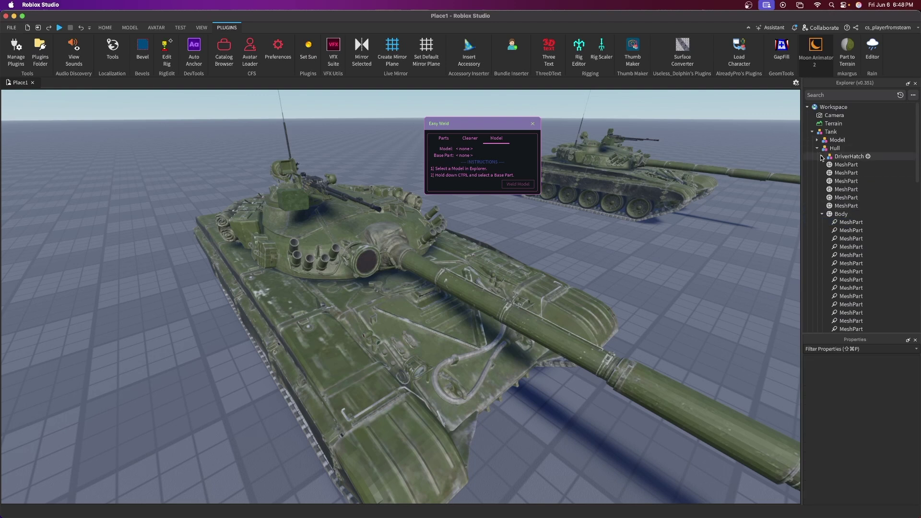
left_click(444, 139)
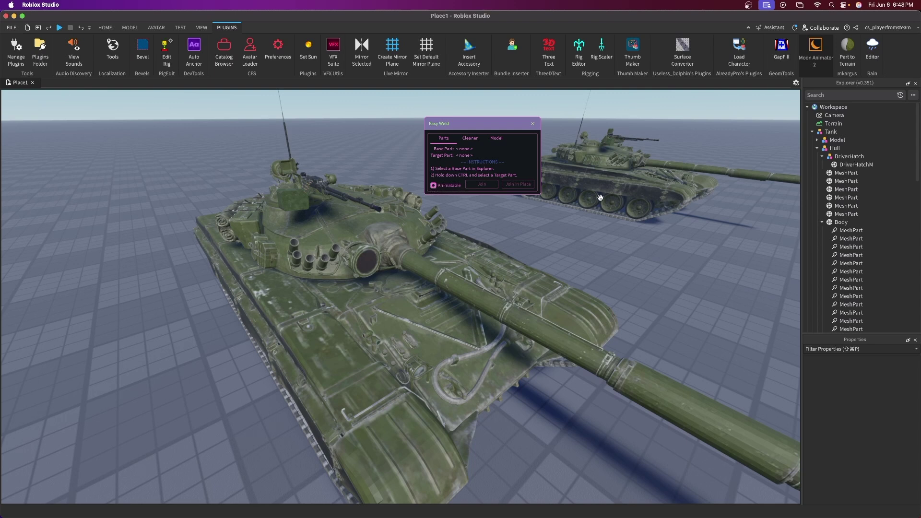
left_click(839, 222)
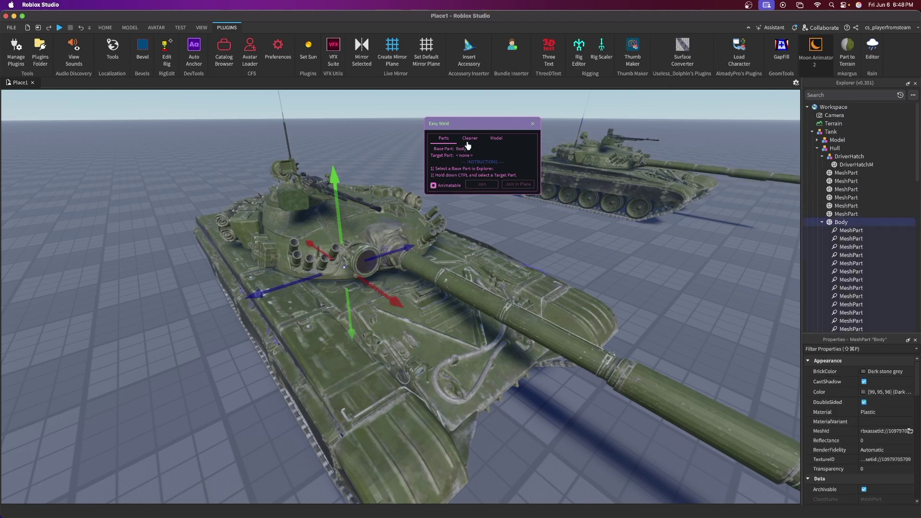
left_click_drag(486, 128, 496, 159)
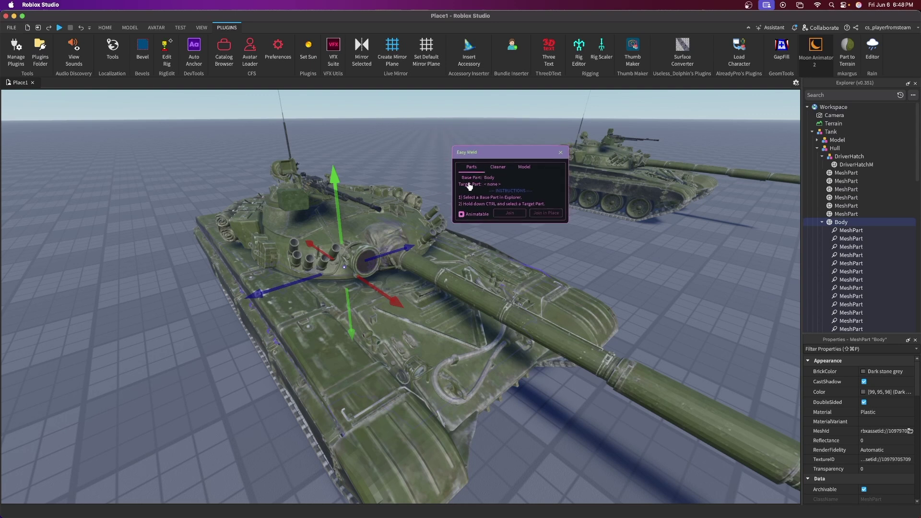
left_click(844, 164, "super")
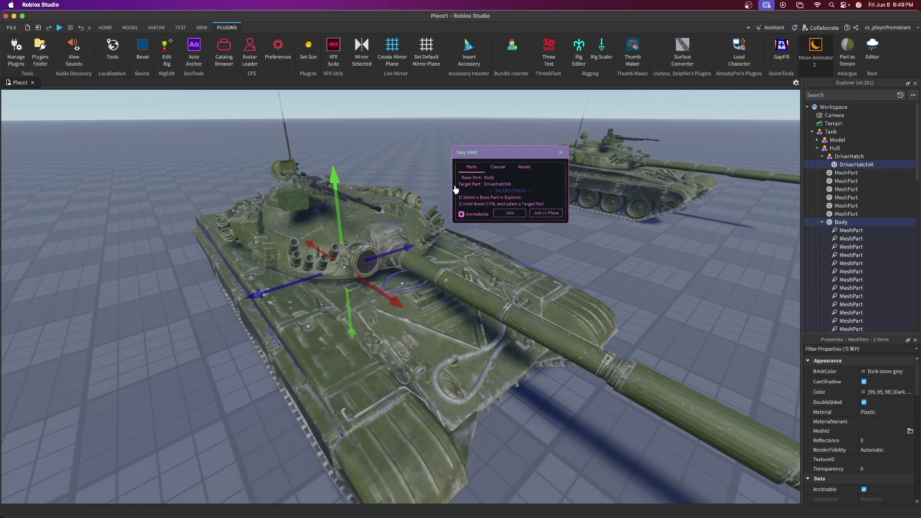
left_click(542, 216)
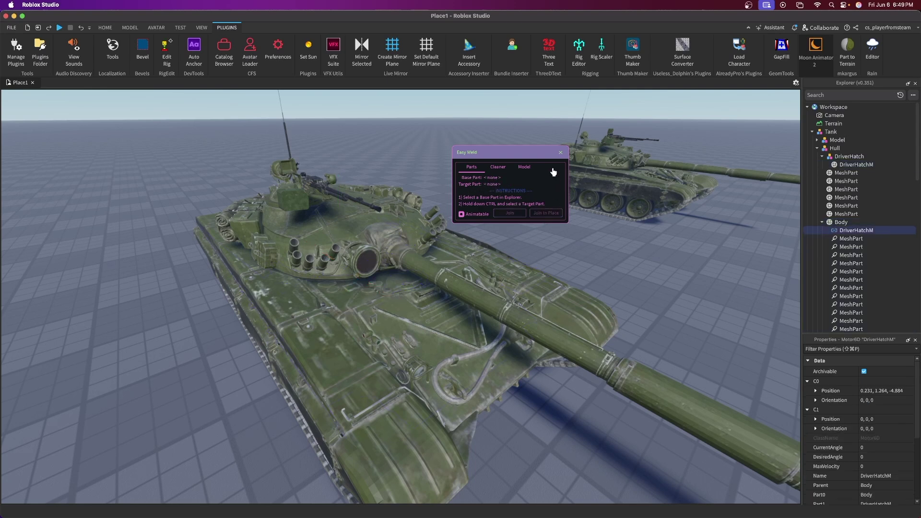
left_click(561, 153)
left_click(473, 145)
Reopen Easy Weld and join Body in place to the tank's MainPart as base part, with the joint animatable.
left_click(816, 53)
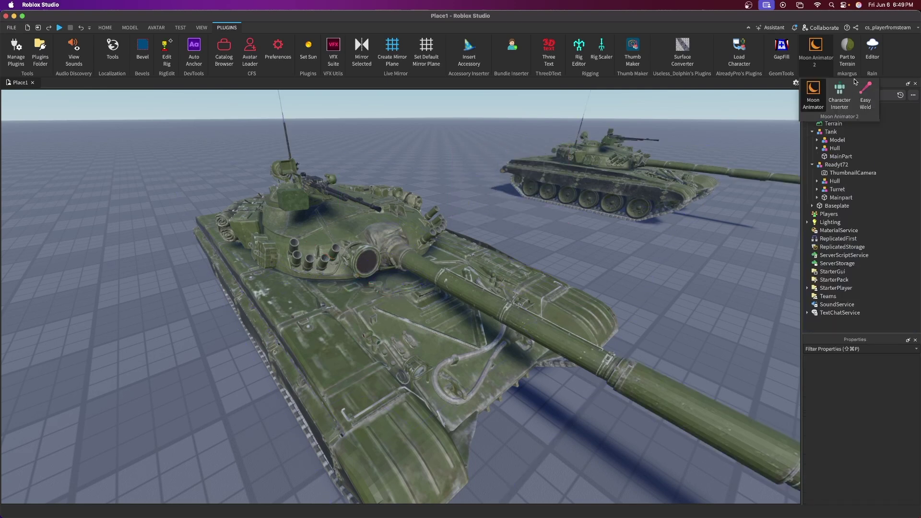
left_click(865, 99)
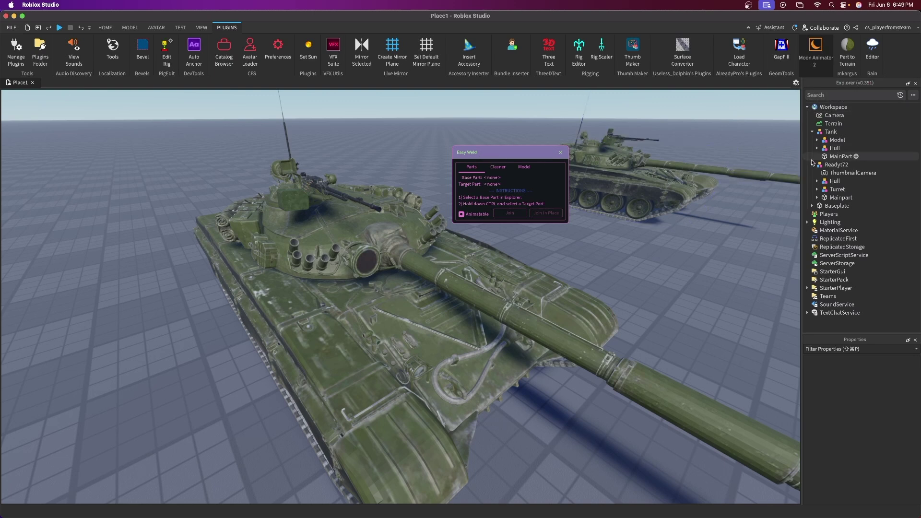
left_click(816, 139)
scroll(822, 213, "down", 3)
scroll(822, 207, "up", 3)
left_click(834, 257)
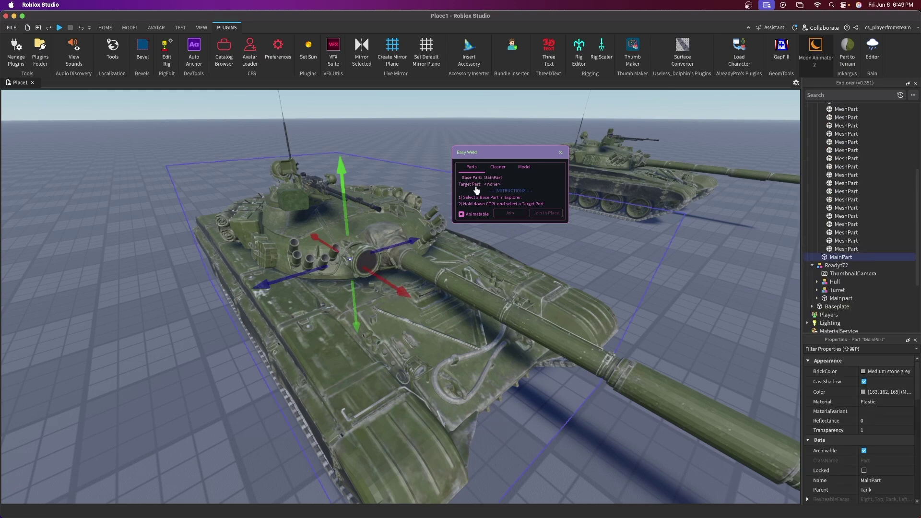
scroll(837, 220, "up", 5)
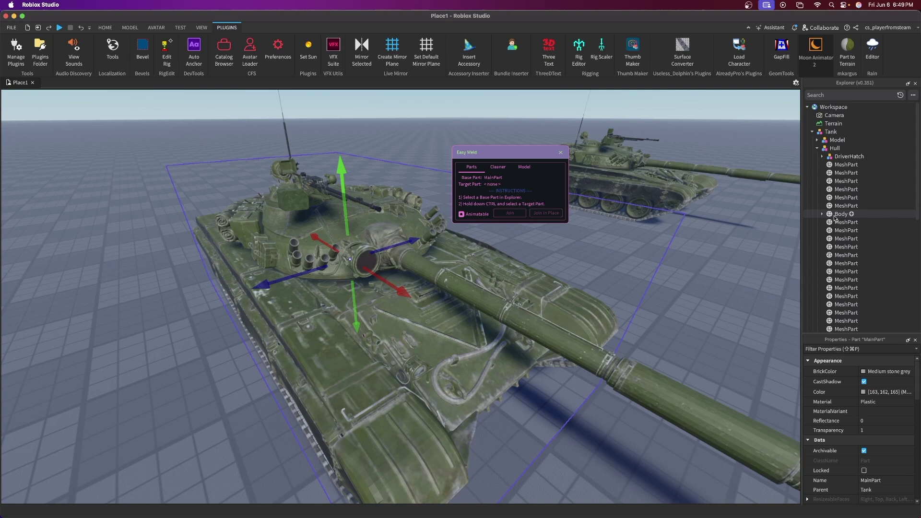
left_click(835, 214, "super")
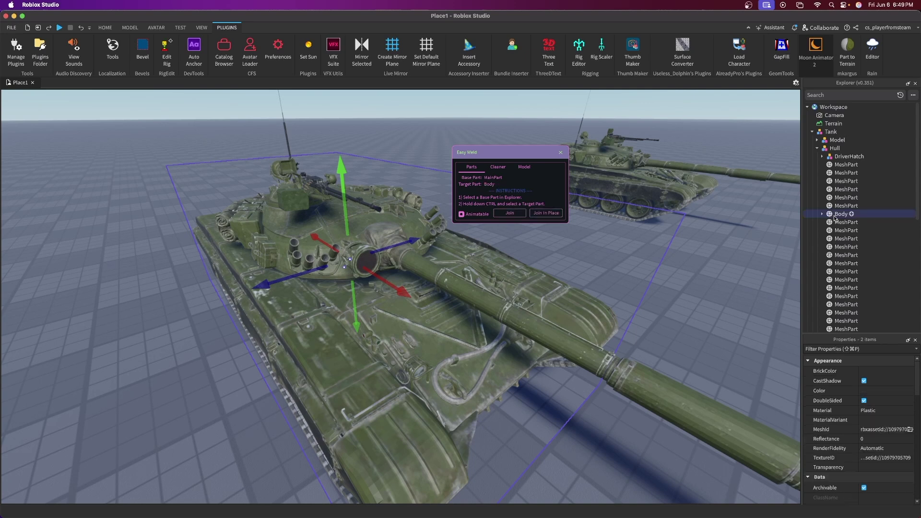
left_click(545, 213)
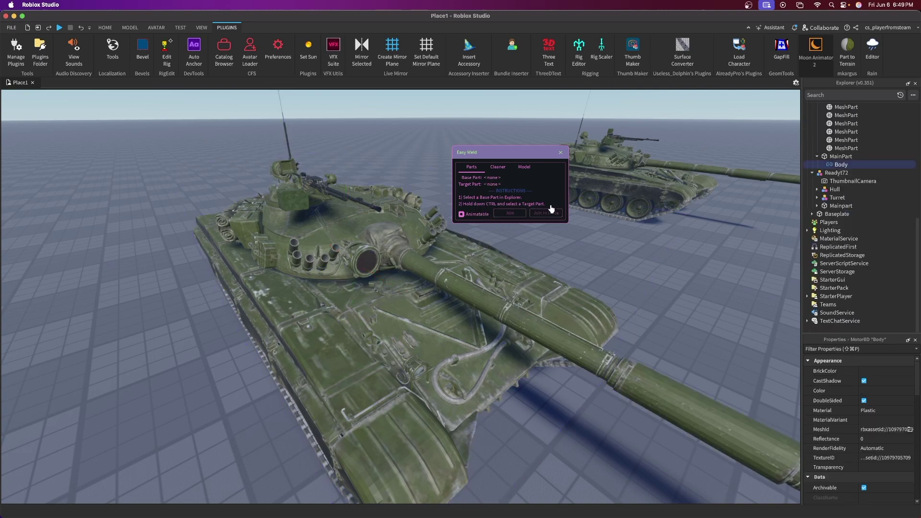
left_click(832, 158)
left_click(834, 165)
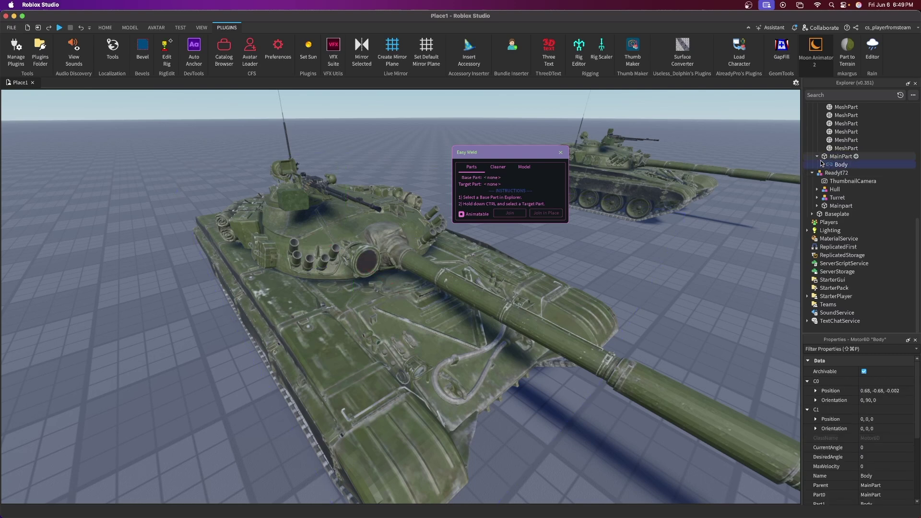
Lift the first sub-model inside Tank's Model group to show which turret piece it is, and undo the move.
scroll(829, 165, "up", 7)
scroll(829, 169, "up", 10)
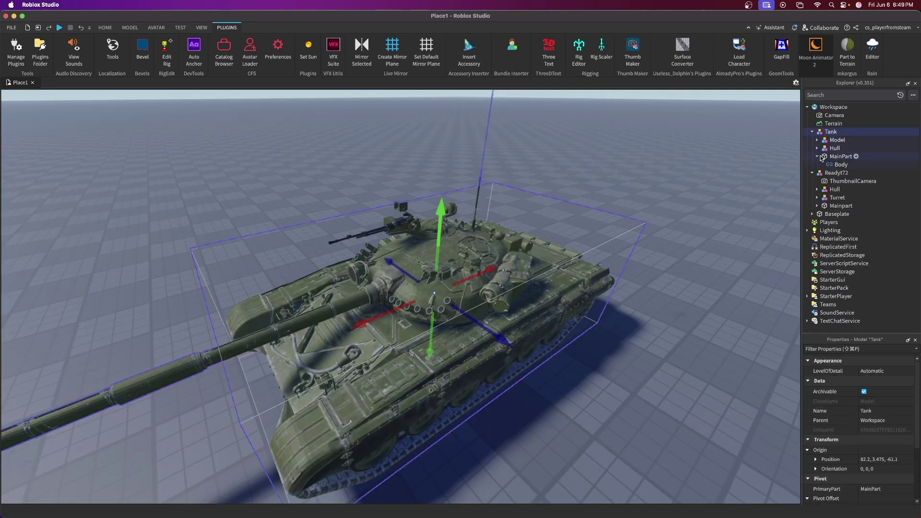
left_click(816, 140)
left_click(631, 177)
right_click_drag(631, 177, 619, 175)
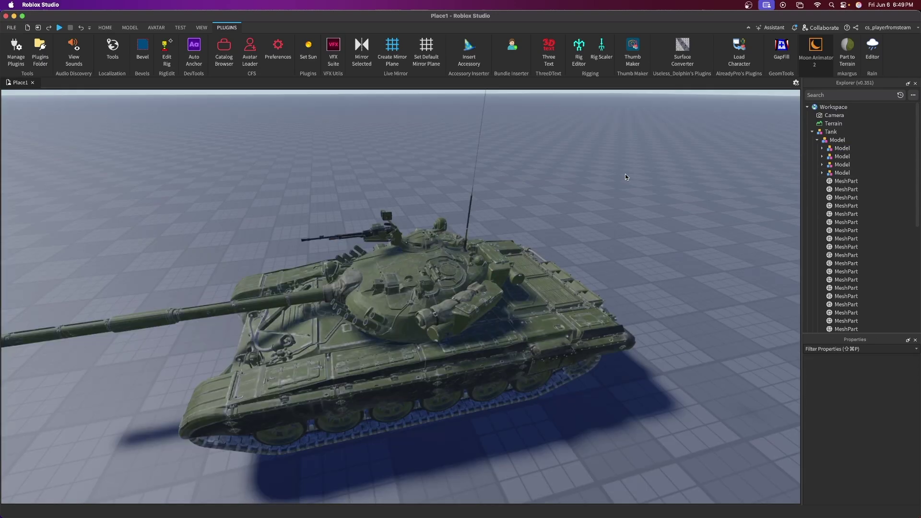
key("w")
mouse_move(625, 174)
right_mouse_down()
mouse_move(613, 205)
mouse_move(611, 183)
right_mouse_up()
key("q")
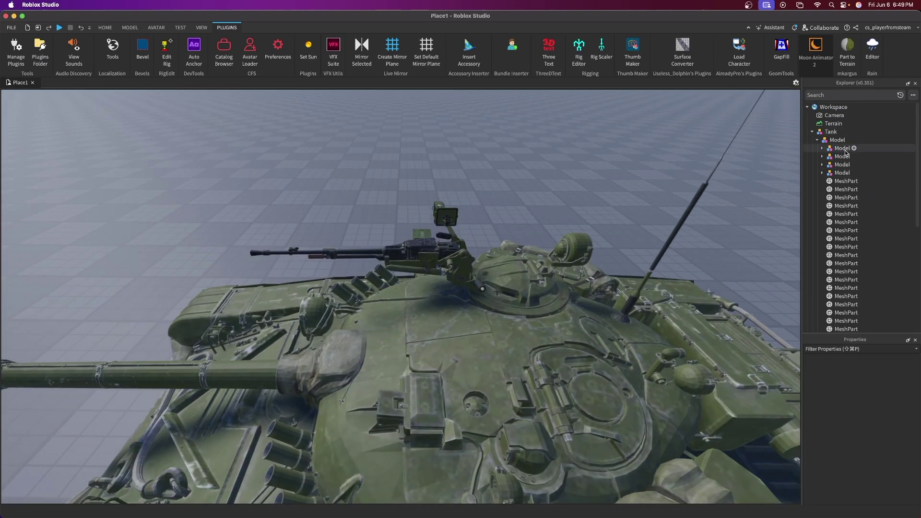
left_click(847, 149)
mouse_move(596, 361)
left_mouse_down()
mouse_move(655, 197)
mouse_move(621, 293)
left_mouse_up()
key("ctrl+z")
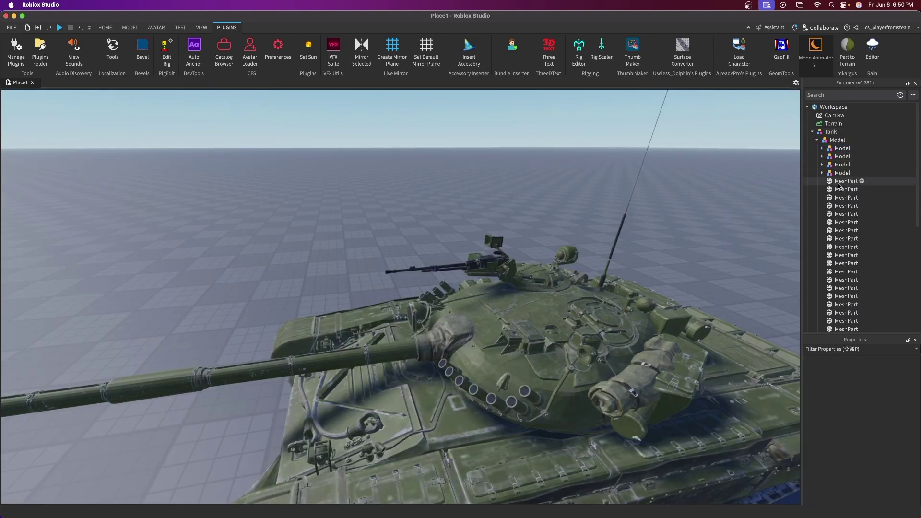
Examine the individual mesh parts inside Tank's Model group to identify which piece of the turret each one is.
left_click(846, 190)
left_click(840, 197)
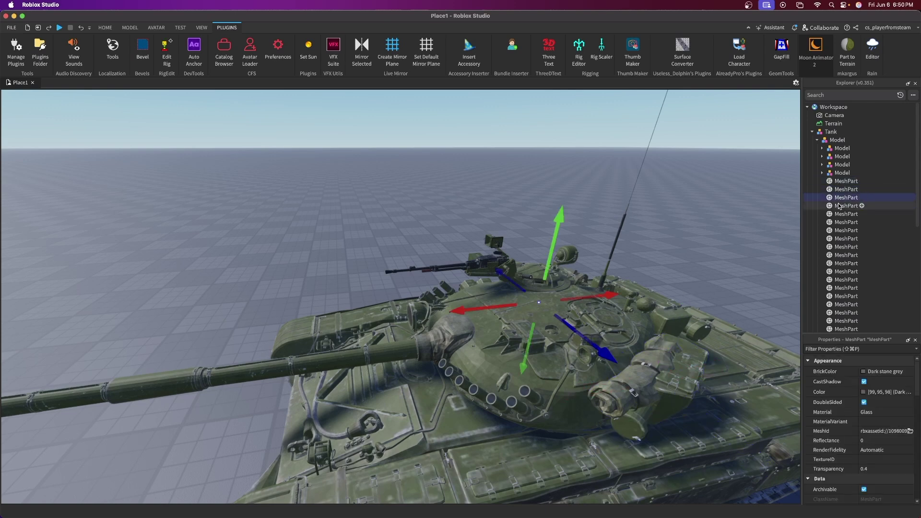
left_click(839, 206)
left_click(840, 214)
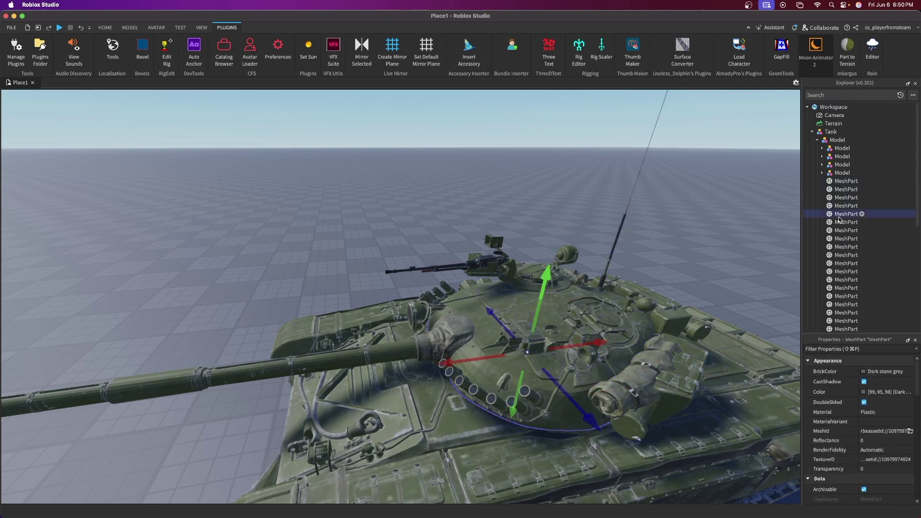
left_click(841, 222)
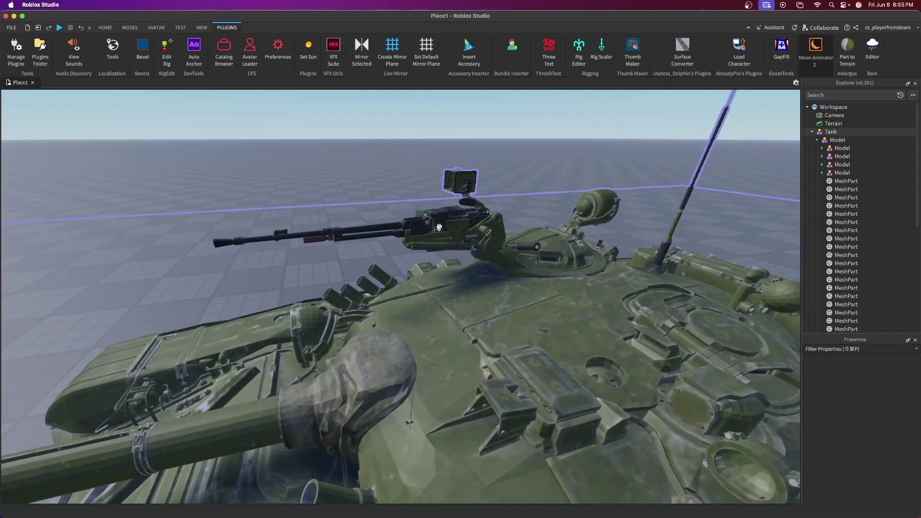
left_click(566, 222)
key("w")
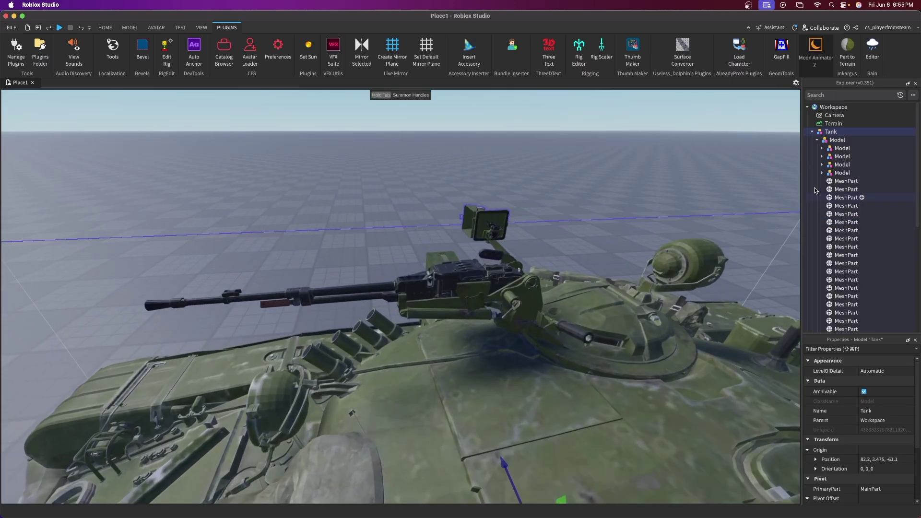
left_click(834, 254)
left_click_drag(558, 252, 576, 144)
scroll(551, 160, "up", 3)
scroll(552, 160, "down", 3)
right_click_drag(499, 154, 495, 160)
scroll(502, 155, "up", 2)
key("f")
scroll(494, 159, "up", 2)
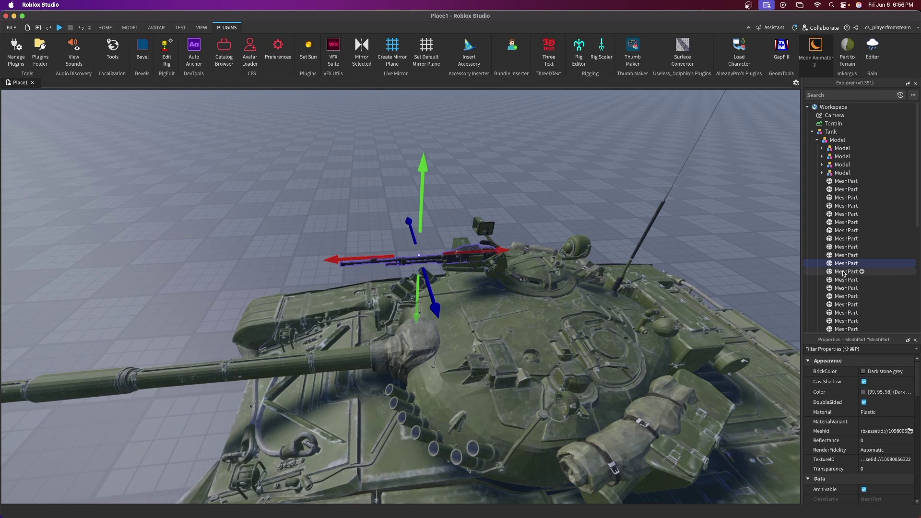
left_click(842, 272)
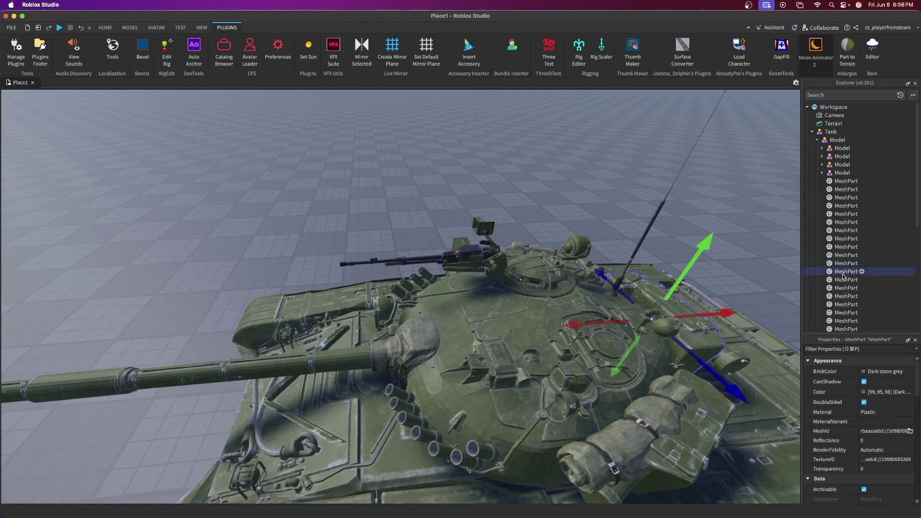
left_click(843, 280)
left_click(843, 288)
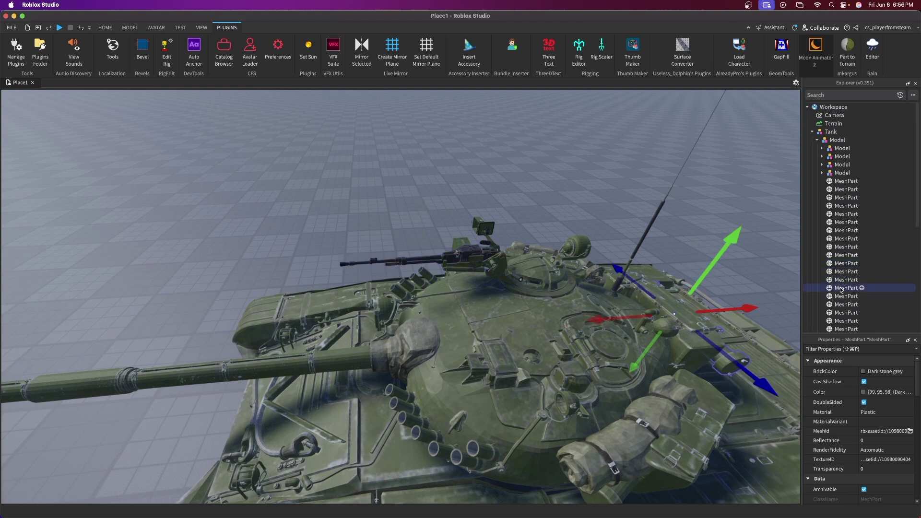
Rename the selected mesh part at the gun's breech inside Tank's Model group as BreachM.
left_click_drag(503, 265, 527, 135)
right_click_drag(438, 281, 440, 286)
scroll(440, 284, "up", 3)
scroll(441, 283, "down", 10)
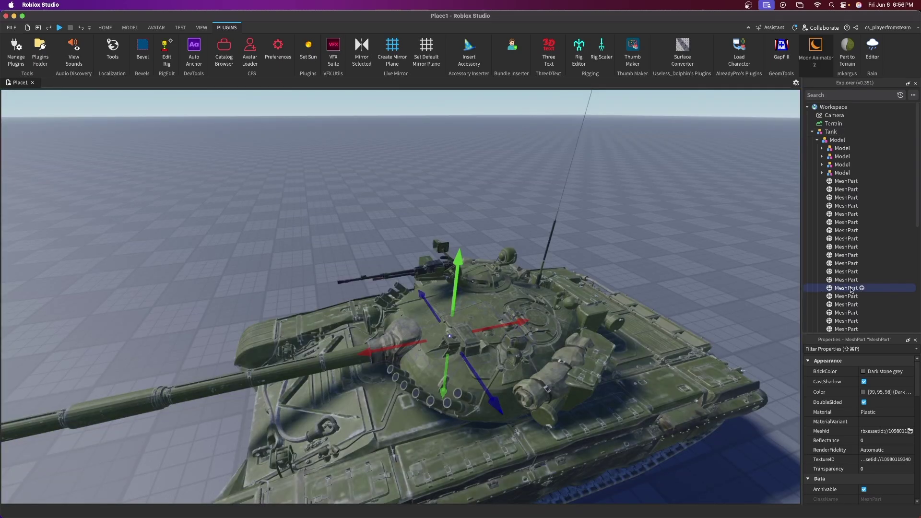
double_click(850, 288)
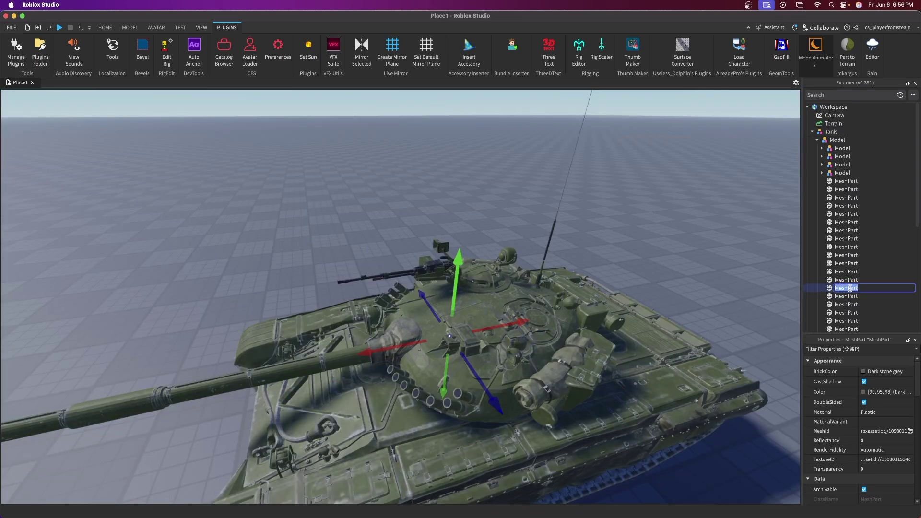
type("BreachM")
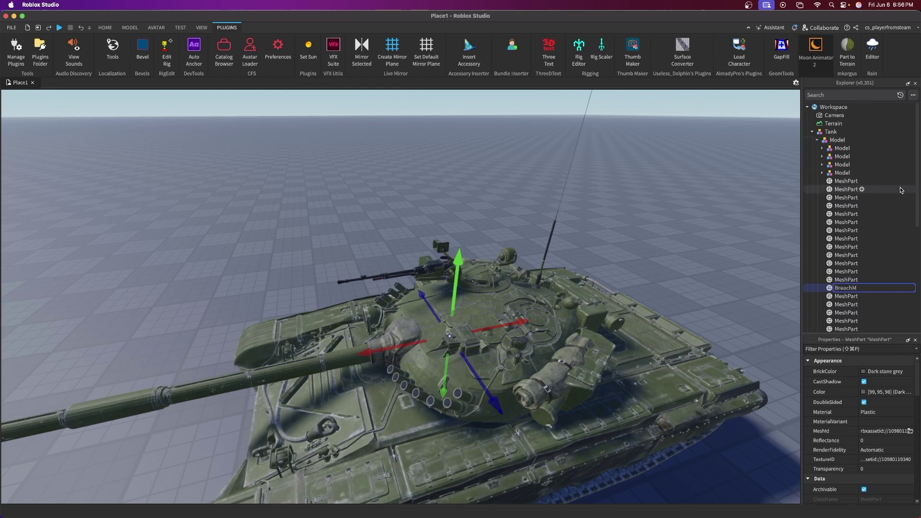
Rename the mesh part directly below BreachM, the canvas cover at the gun barrel's base, as B.
left_click(842, 294)
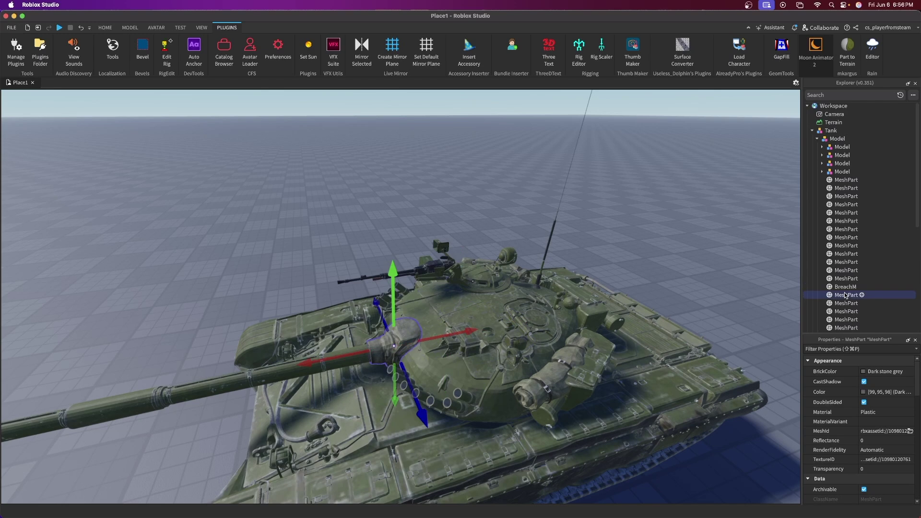
right_click_drag(594, 254, 643, 270)
double_click(865, 294)
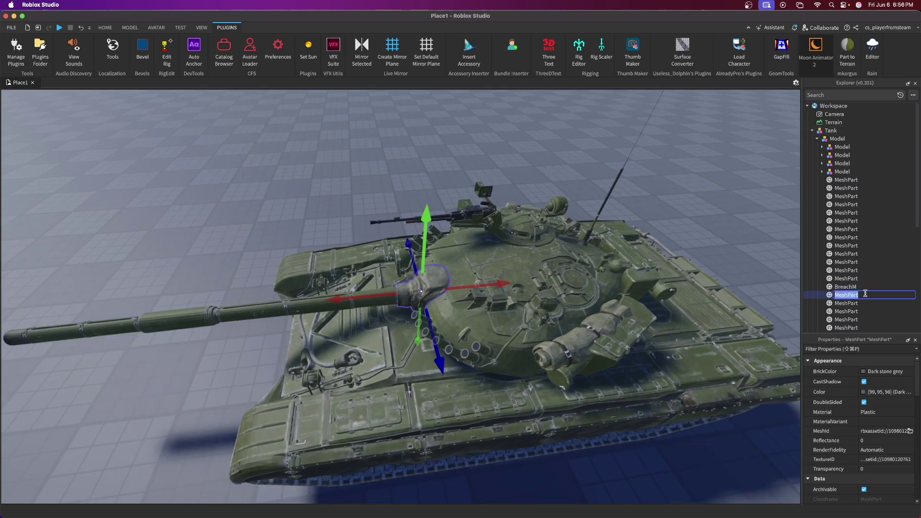
type("B")
key("Return")
Group BreachM and the renamed barrel-base cover into a new model named Breach.
scroll(865, 294, "down", 1)
left_click(862, 298)
left_click(841, 277)
left_click(843, 266, "shift")
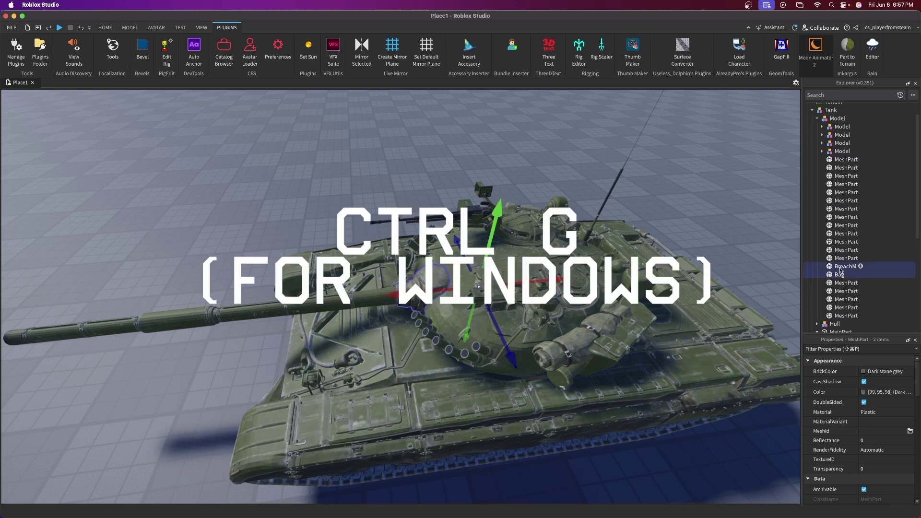
key("super+g")
key("F2")
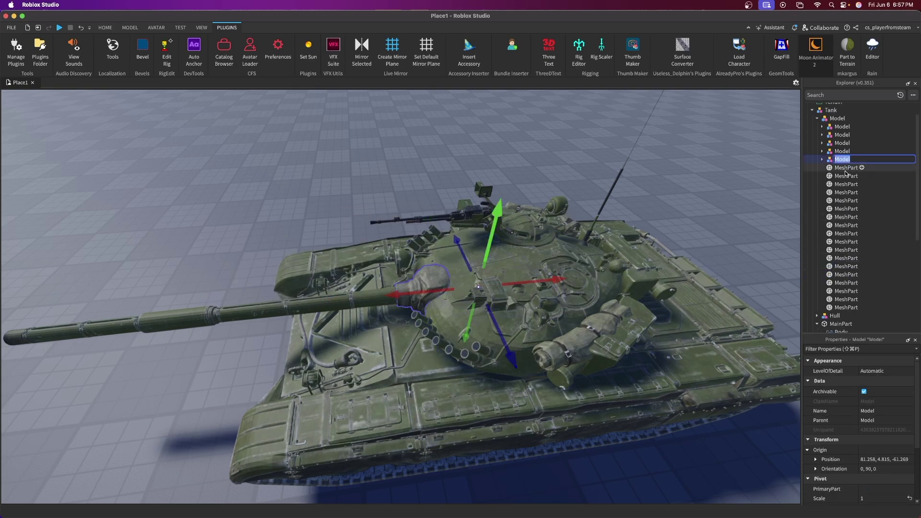
type("Breach")
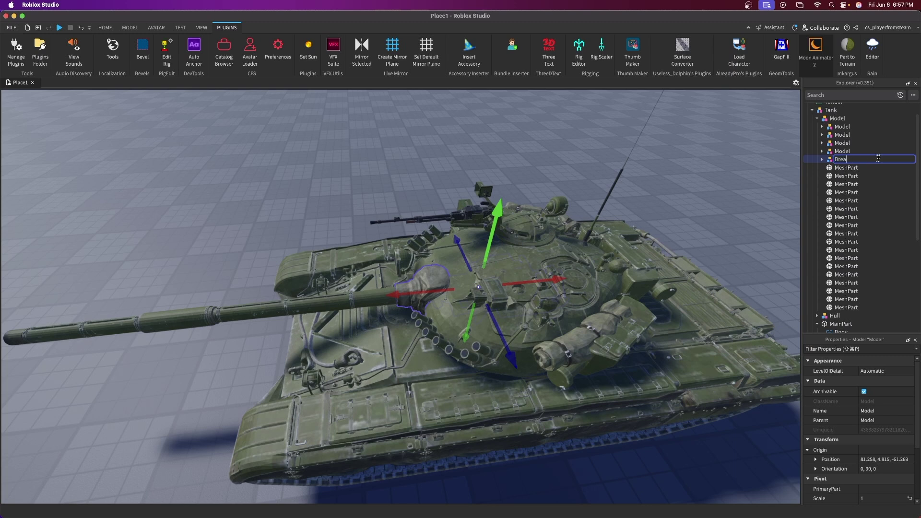